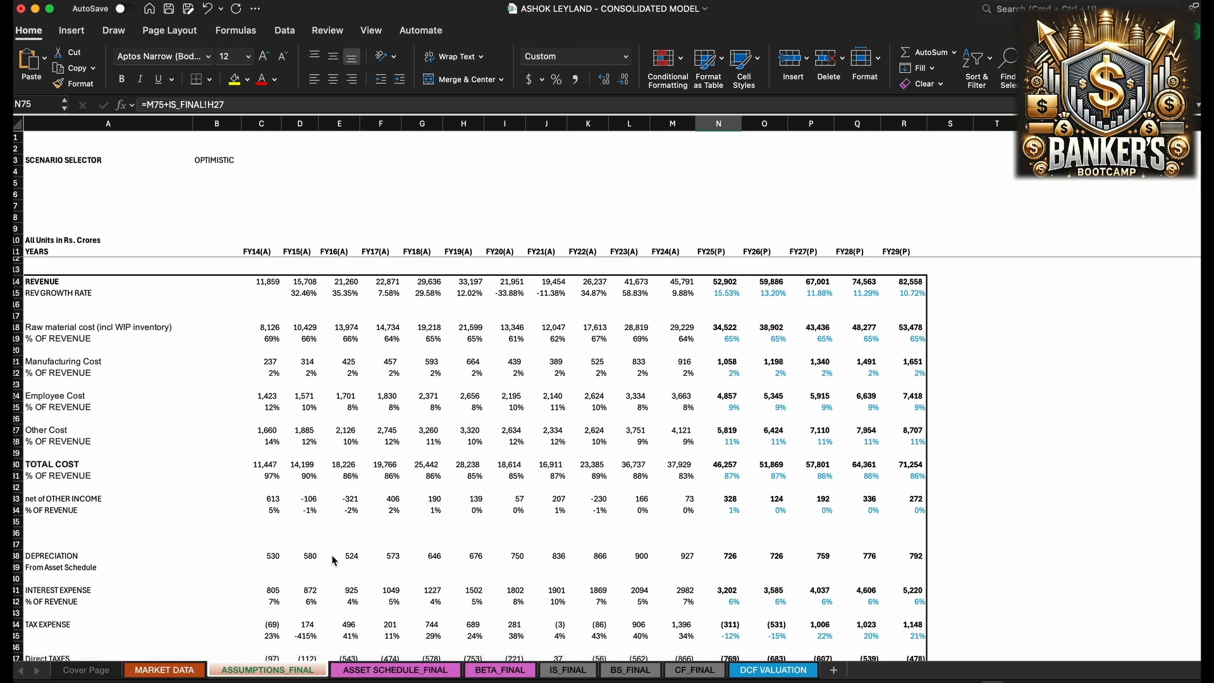
Step: Review the projected drivers on the assumptions sheet, plus the beta, income statement, balance sheet and cash flow sheets
scroll(331, 555, down, 20)
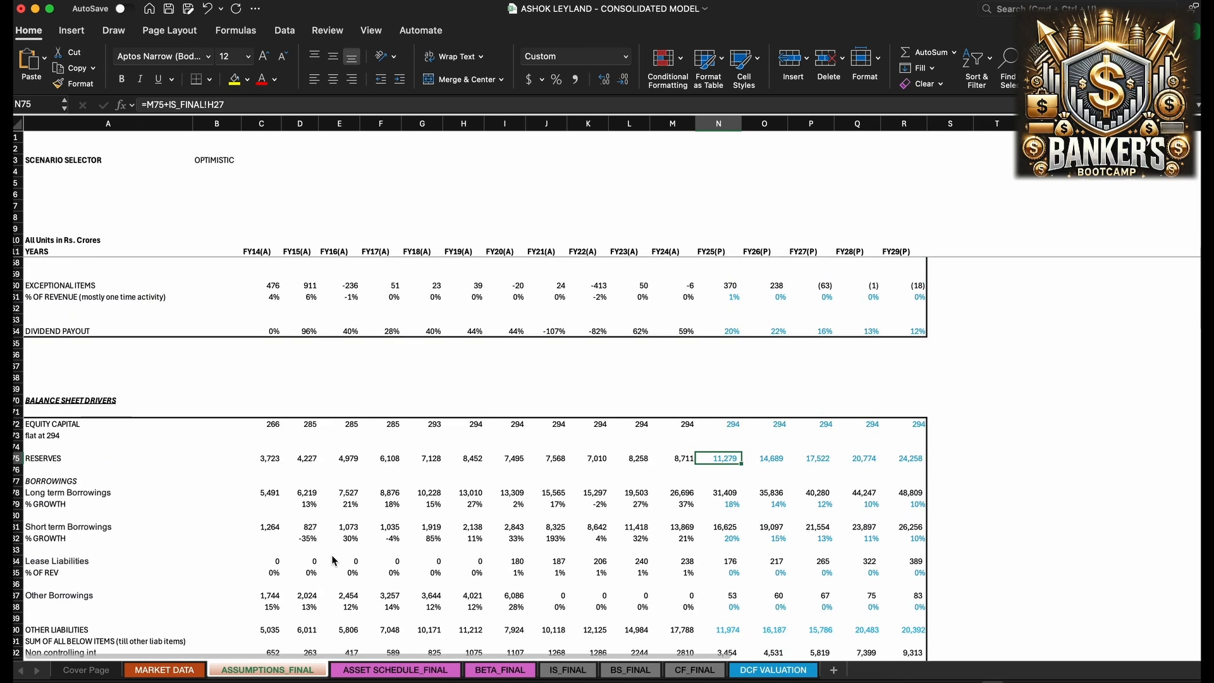
scroll(332, 559, down, 5)
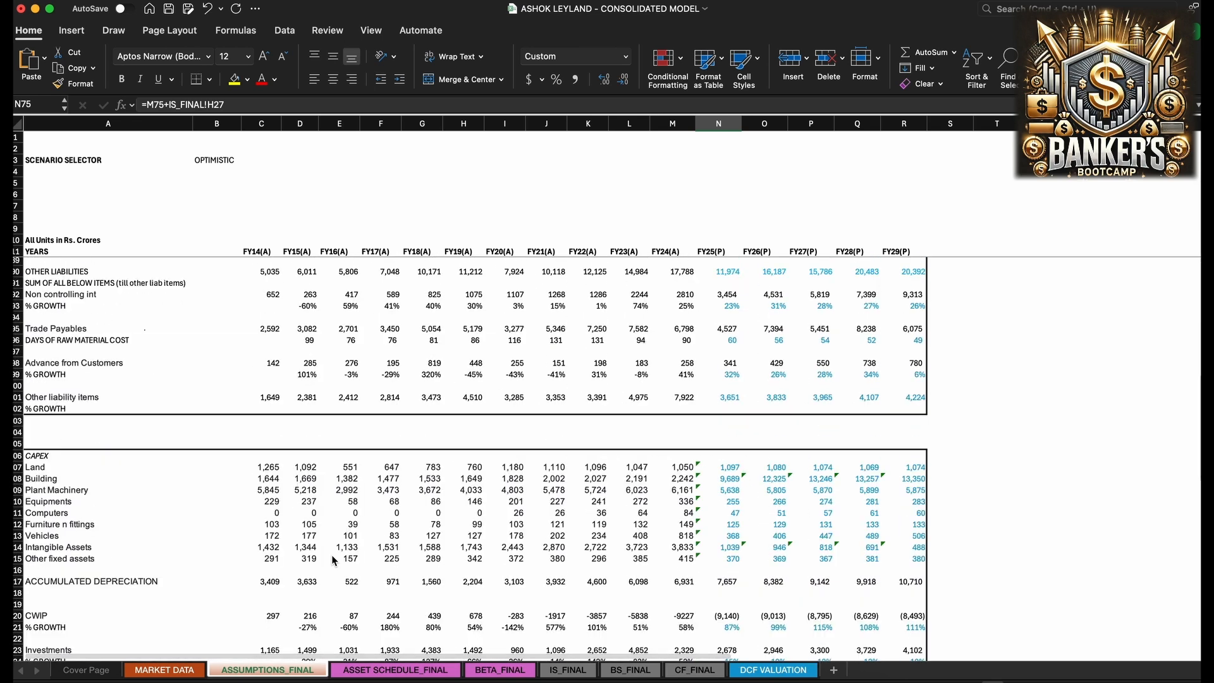
scroll(331, 555, down, 3)
scroll(331, 555, up, 20)
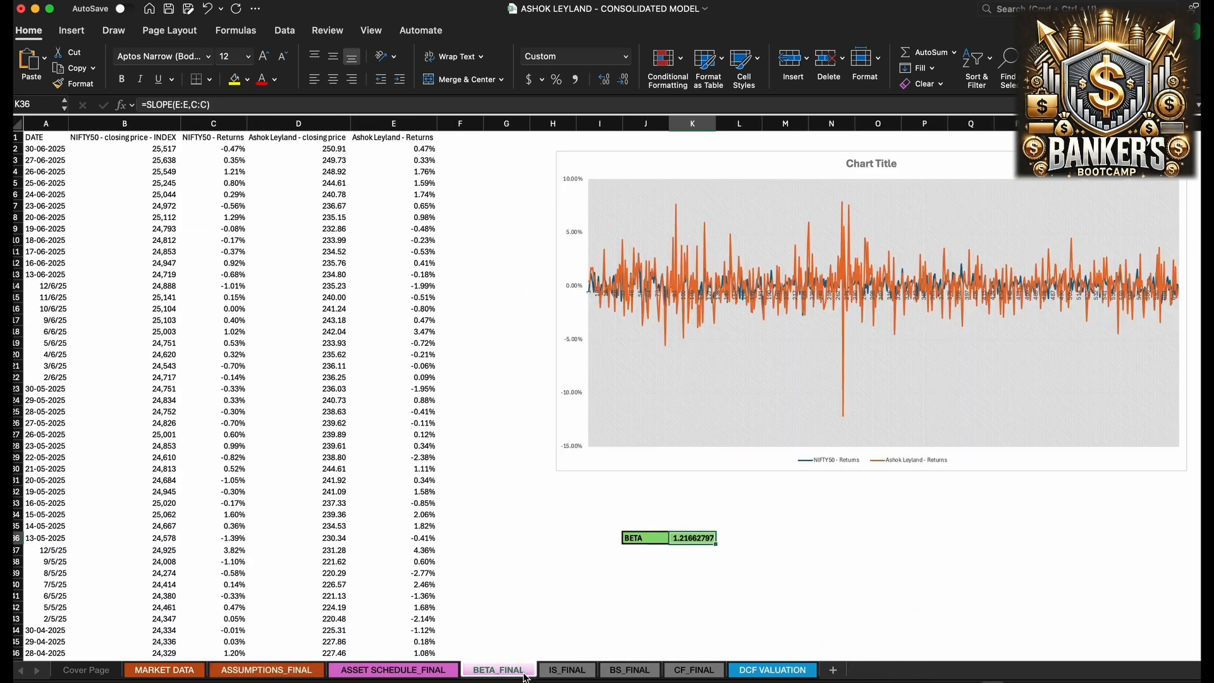
click(524, 672)
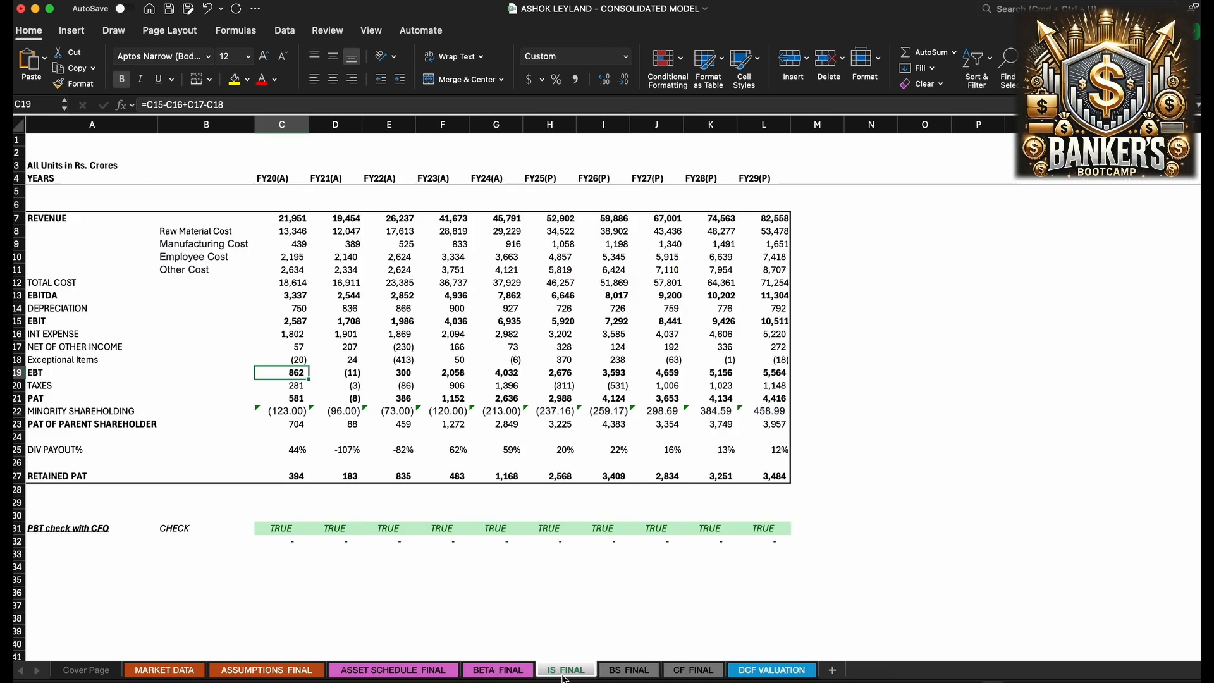
click(565, 672)
click(619, 674)
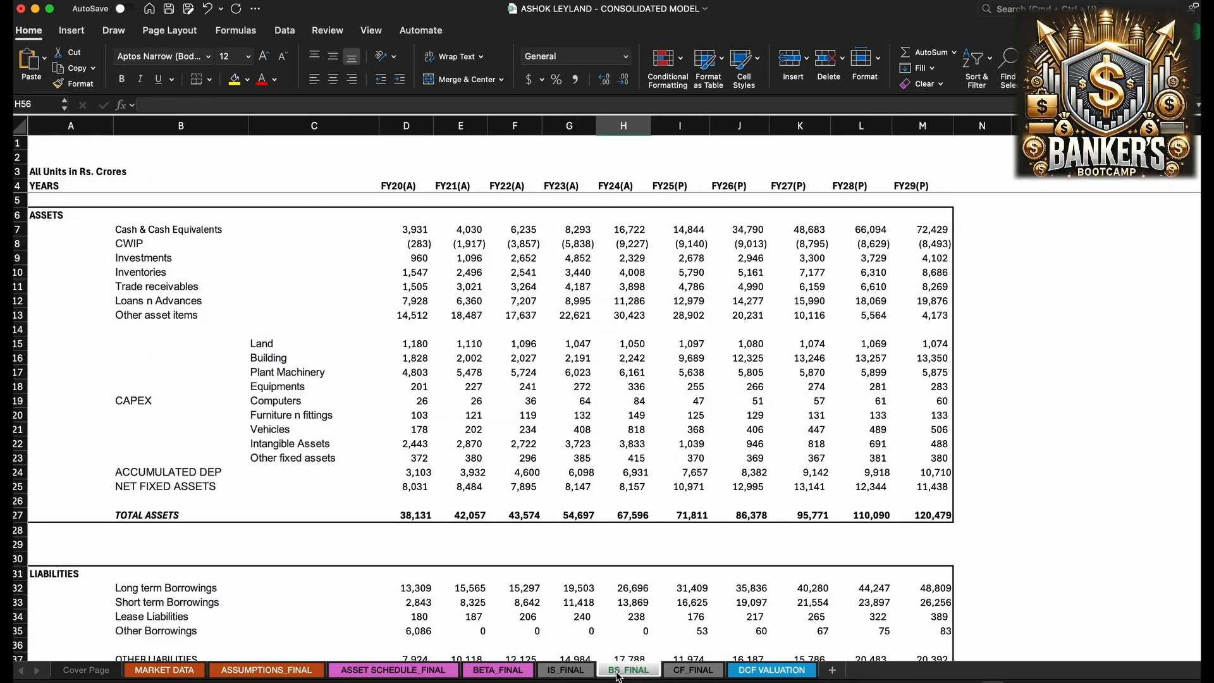
click(704, 676)
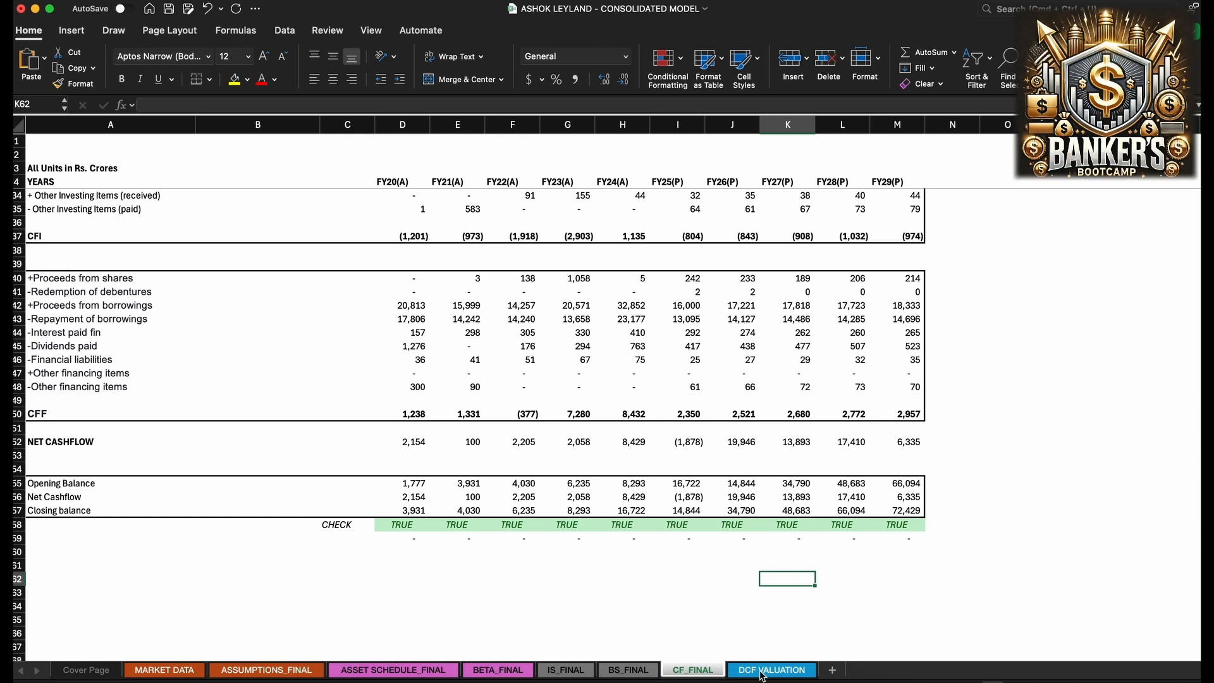
Step: On the DCF VALUATION sheet, calculate the Cost of Equity in B8 with the CAPM formula =B5+B7*(B6-B5)
click(763, 673)
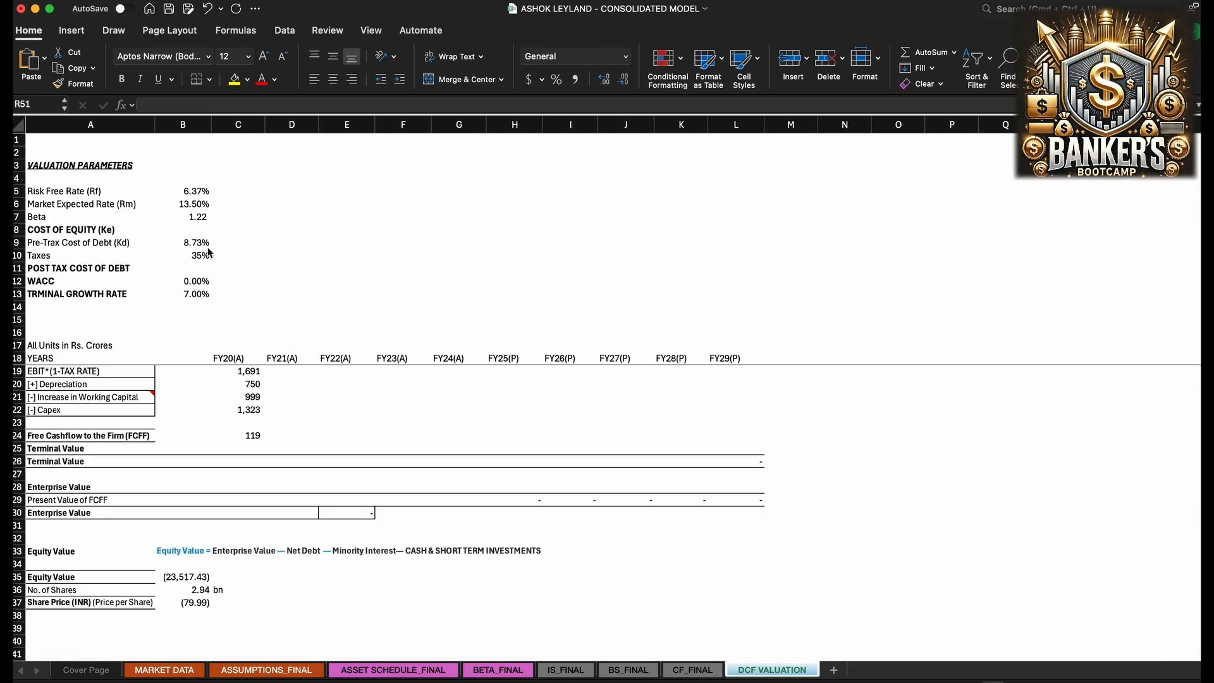
click(203, 193)
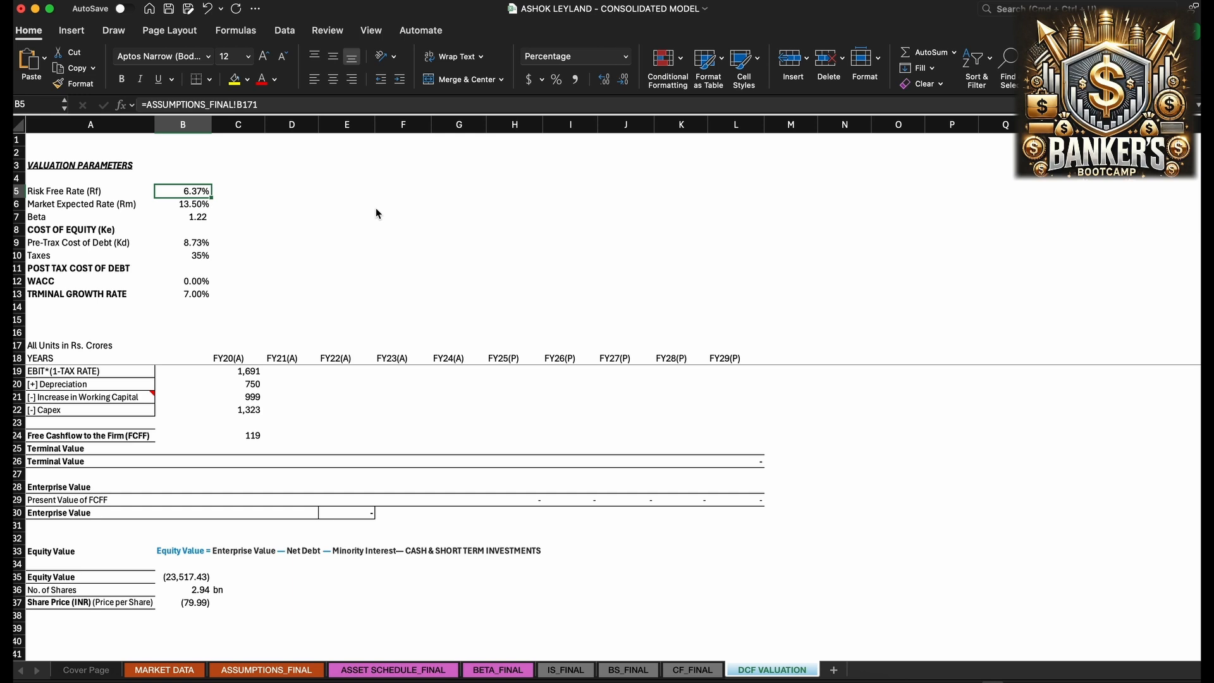
key(Down)
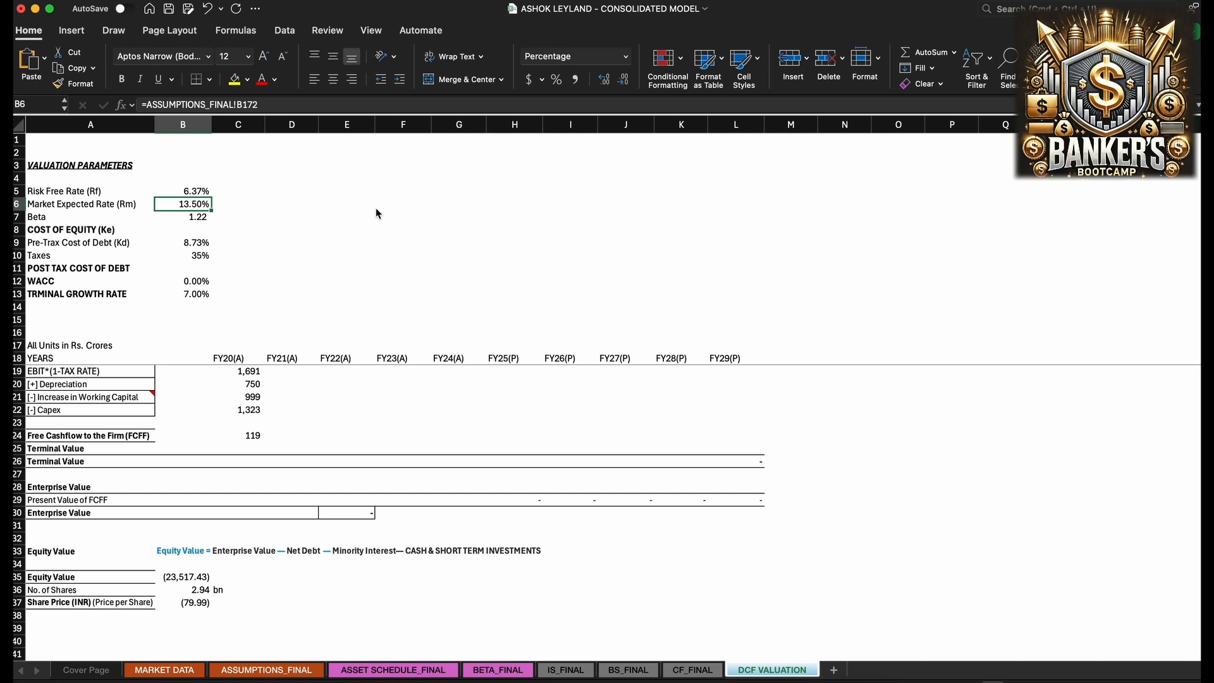
key(Down)
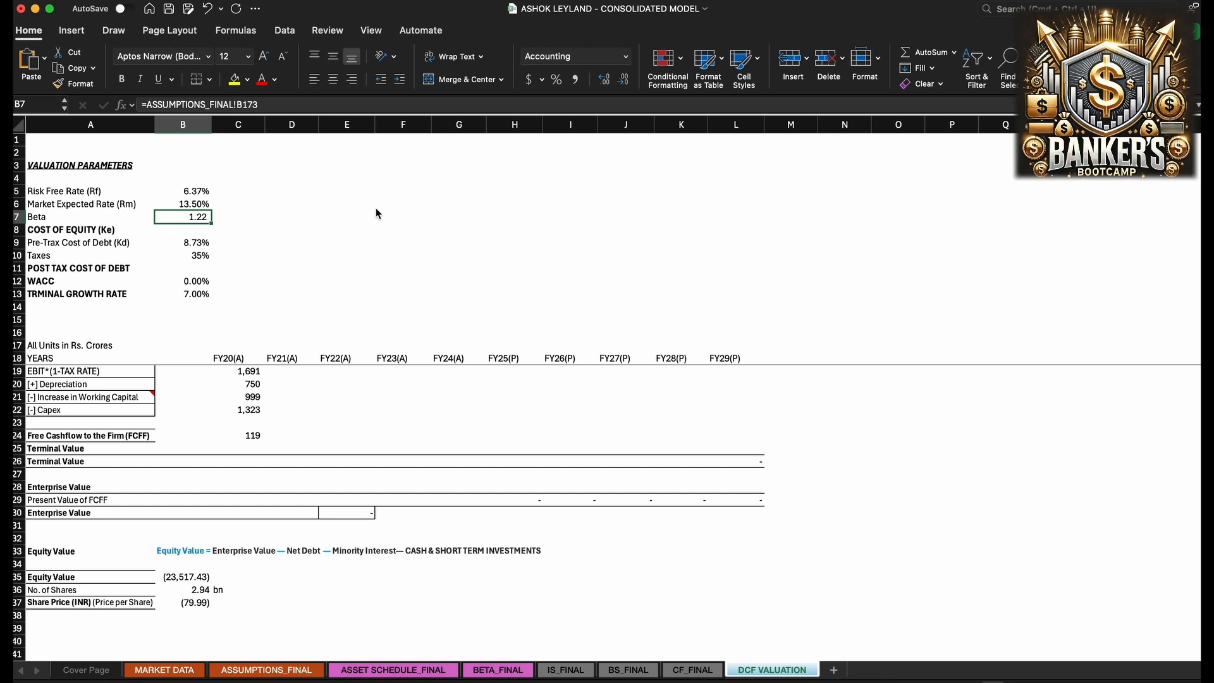
key(Down)
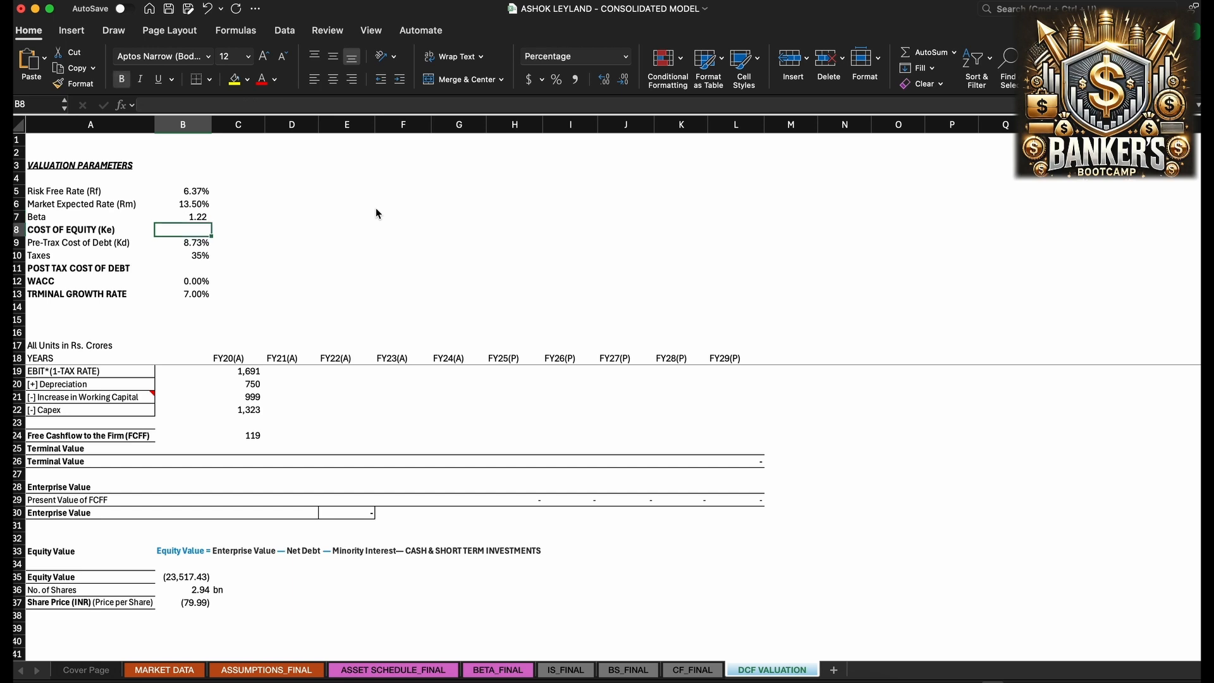
text(=)
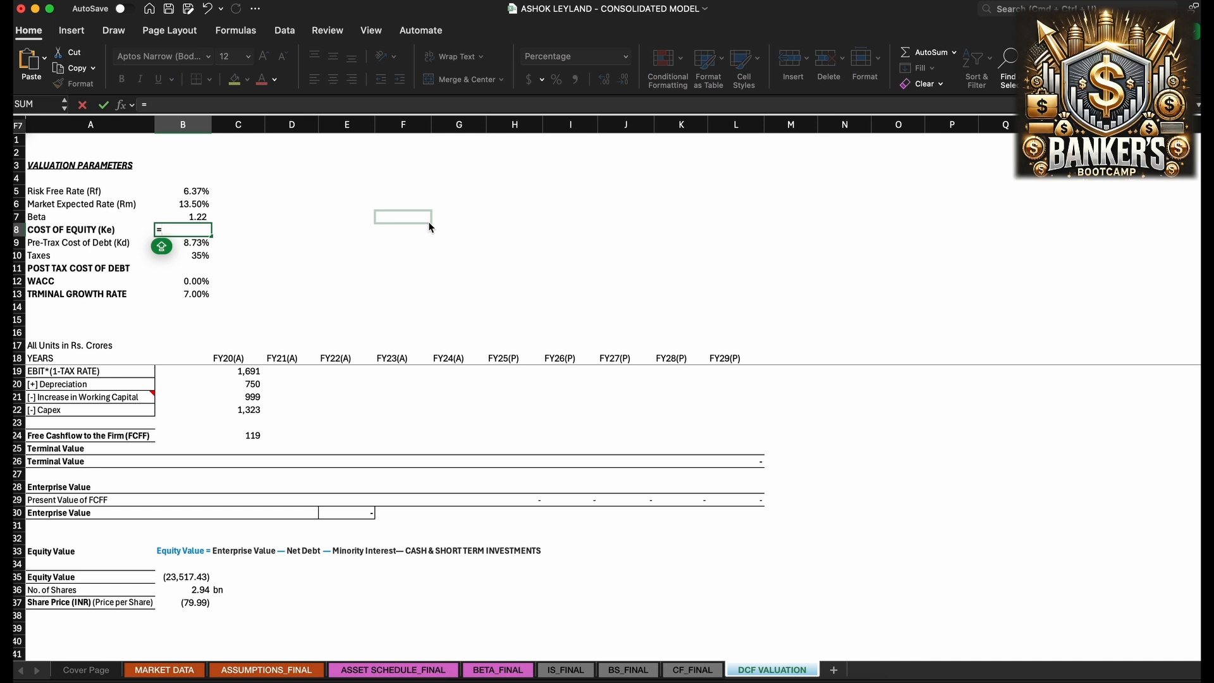
key(Up)
key(Up)
key(Up)
text(+)
key(Up)
text(*()
key(Up)
key(Up)
text(-)
key(Up)
key(Up)
key(Up)
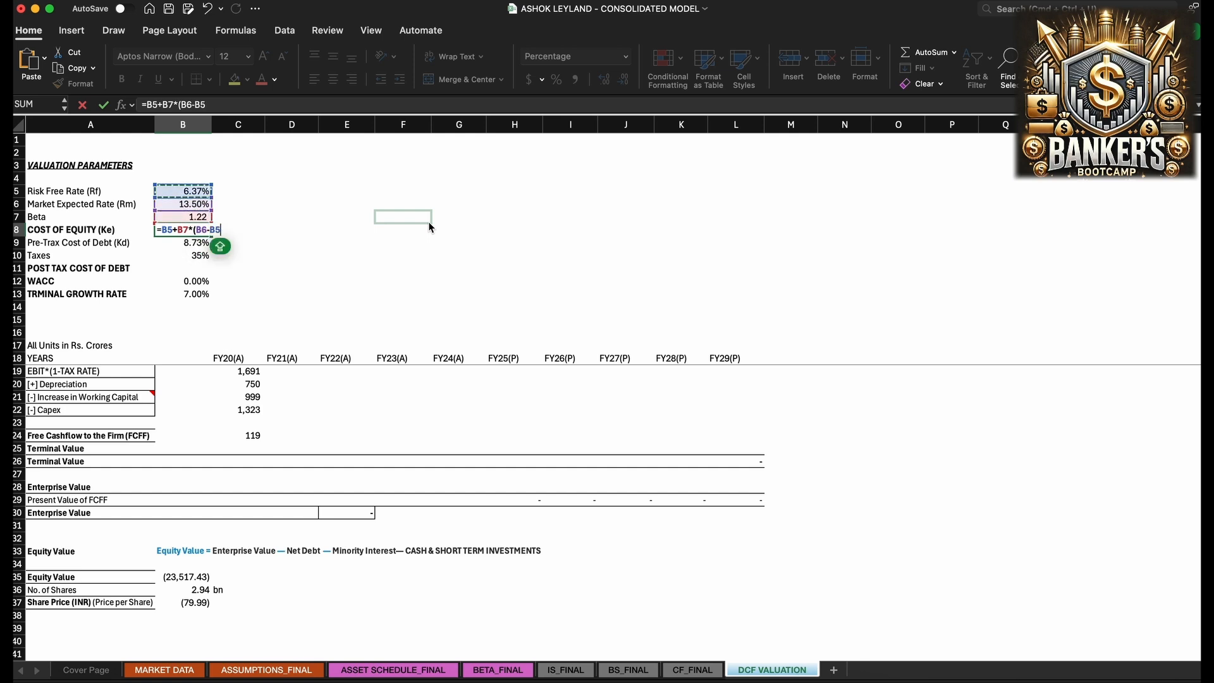
key(Return)
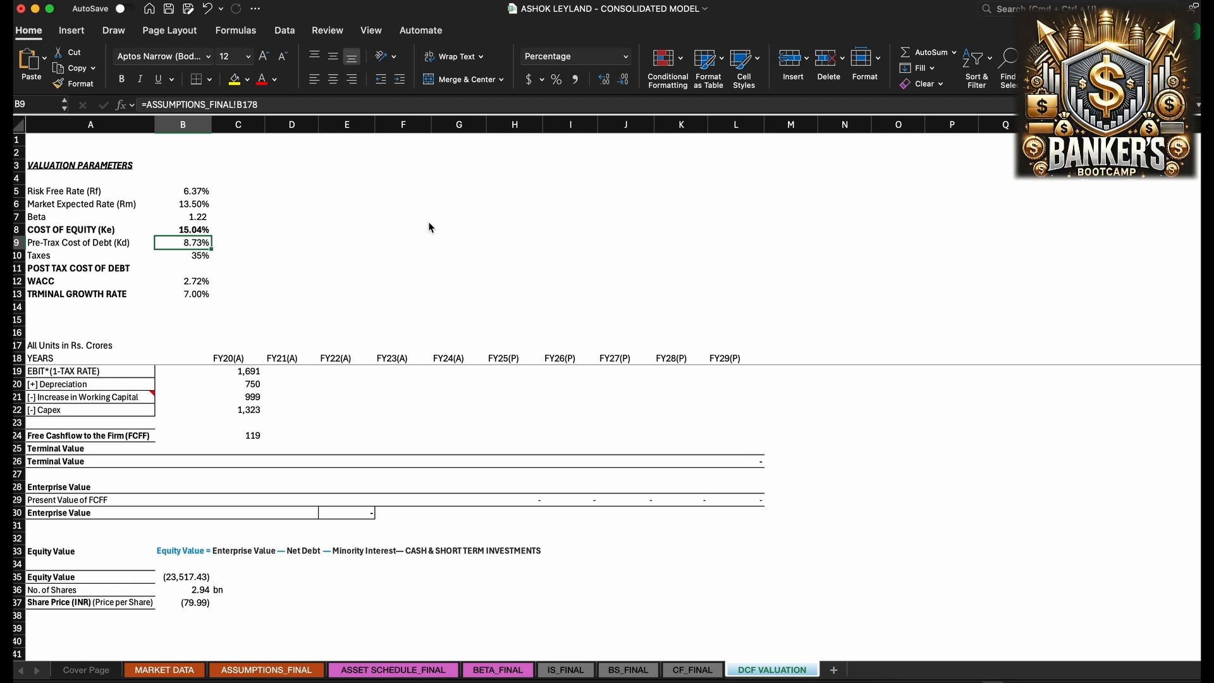
Step: Calculate the Post Tax Cost of Debt in B11 from the pre-tax cost and tax rate as =B9*(1-B10)
key(Down)
key(Down)
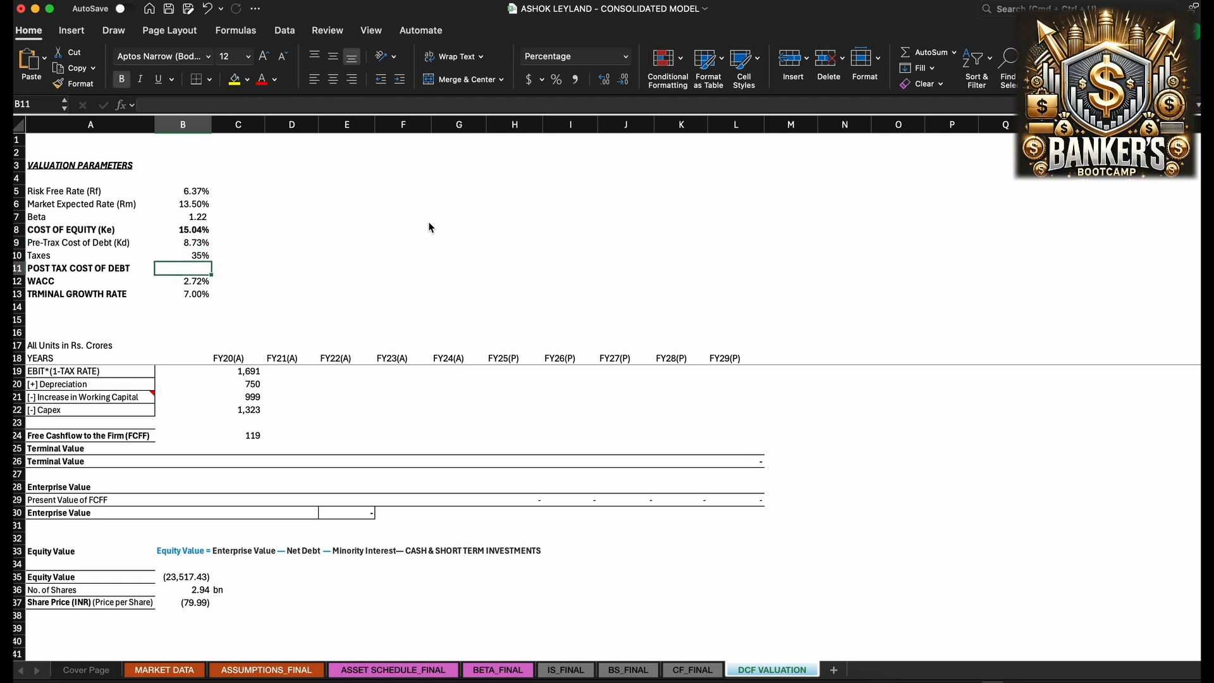
text(=)
key(Up)
key(Up)
text(*(1-)
key(Up)
text())
key(Return)
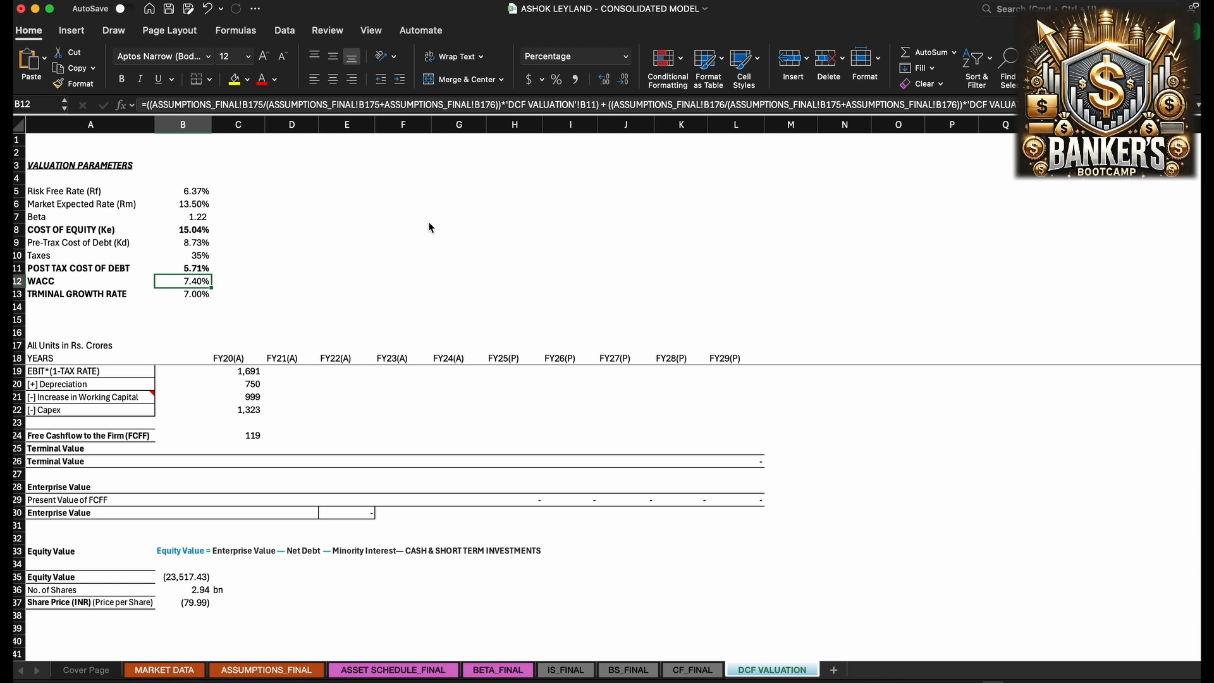
Step: Examine the WACC and terminal growth rate cells, and the FY20 Free Cashflow to the Firm formula in C24
key(Down)
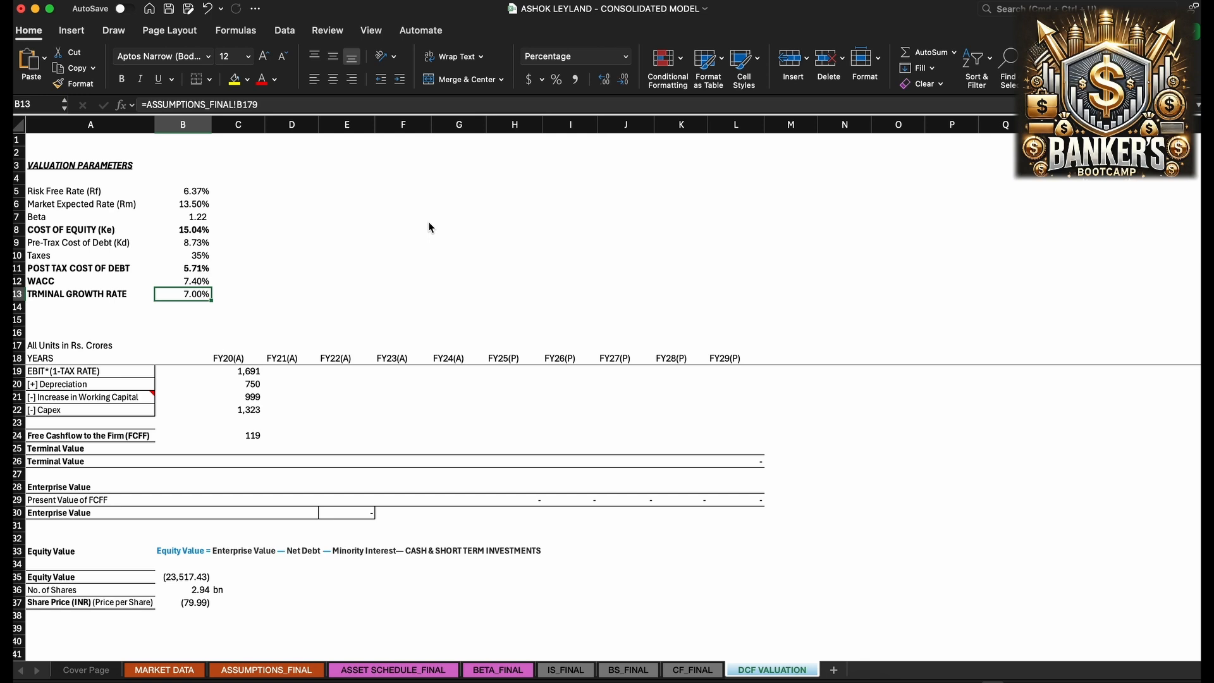
key(Down)
key(Down)
key(Down)
key(Down)
key(Down)
key(Down)
key(Down)
key(Down)
key(Down)
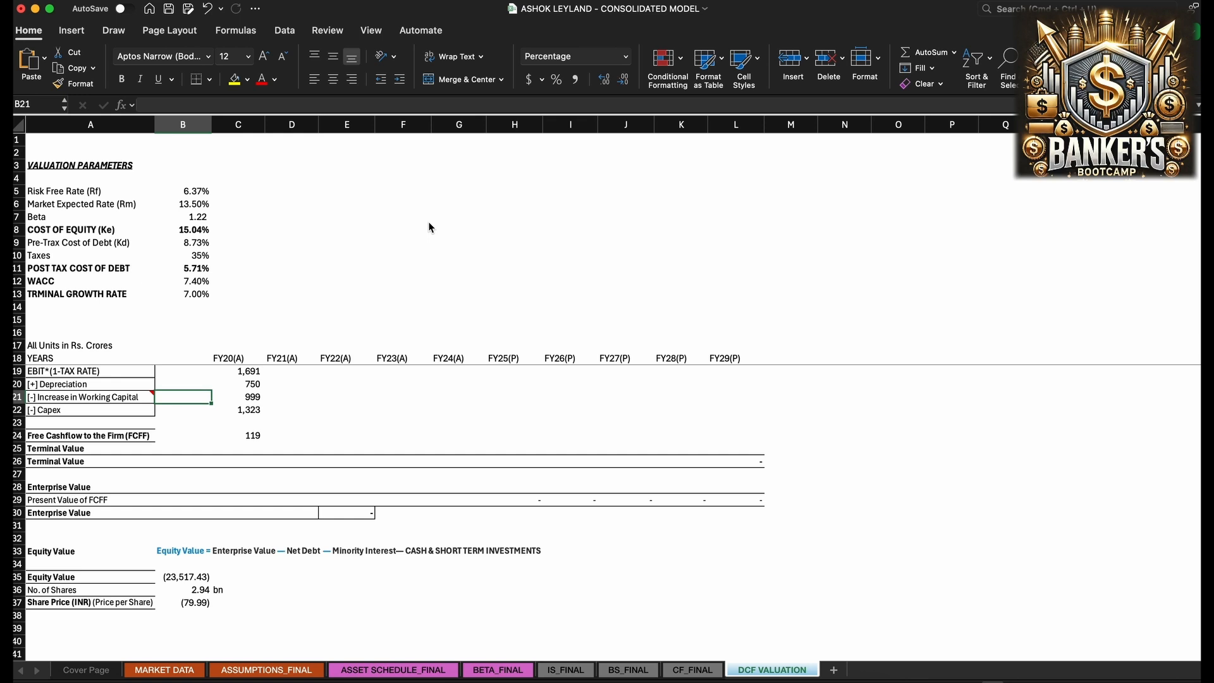
key(Down)
key(Down)
key(Right)
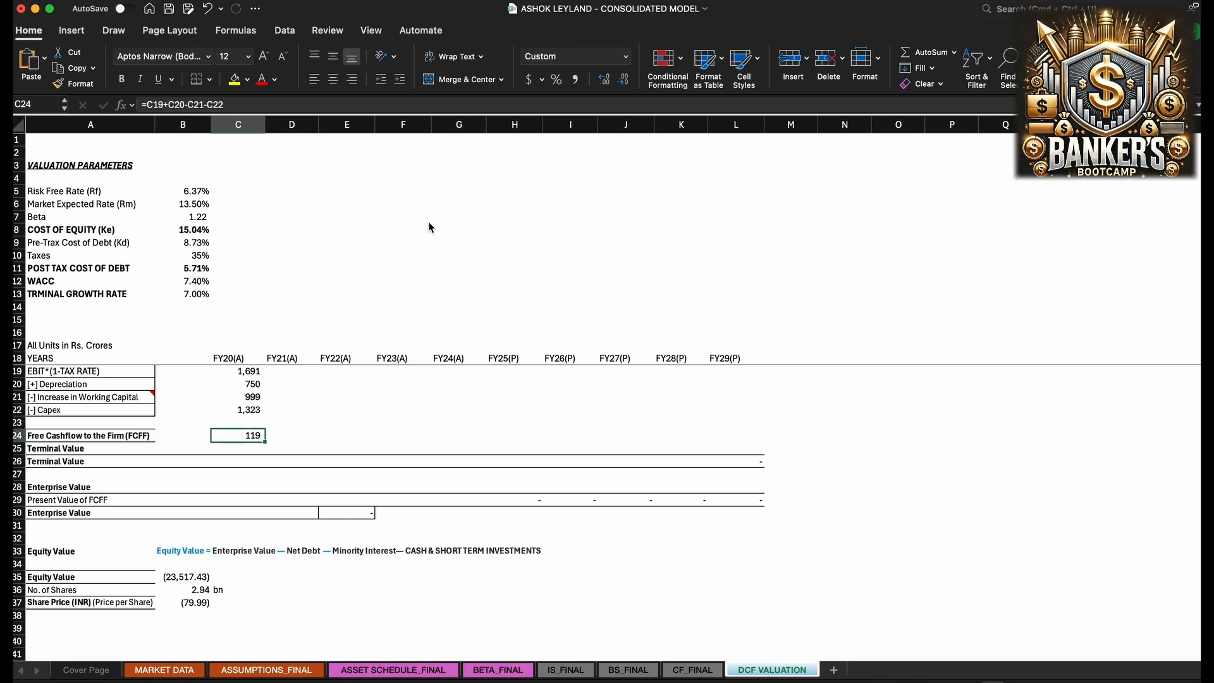
Step: Examine the FY20 formulas for after-tax EBIT, depreciation, increase in working capital and capex that feed the FCFF
key(Up)
key(Up)
key(Up)
key(Up)
key(Up)
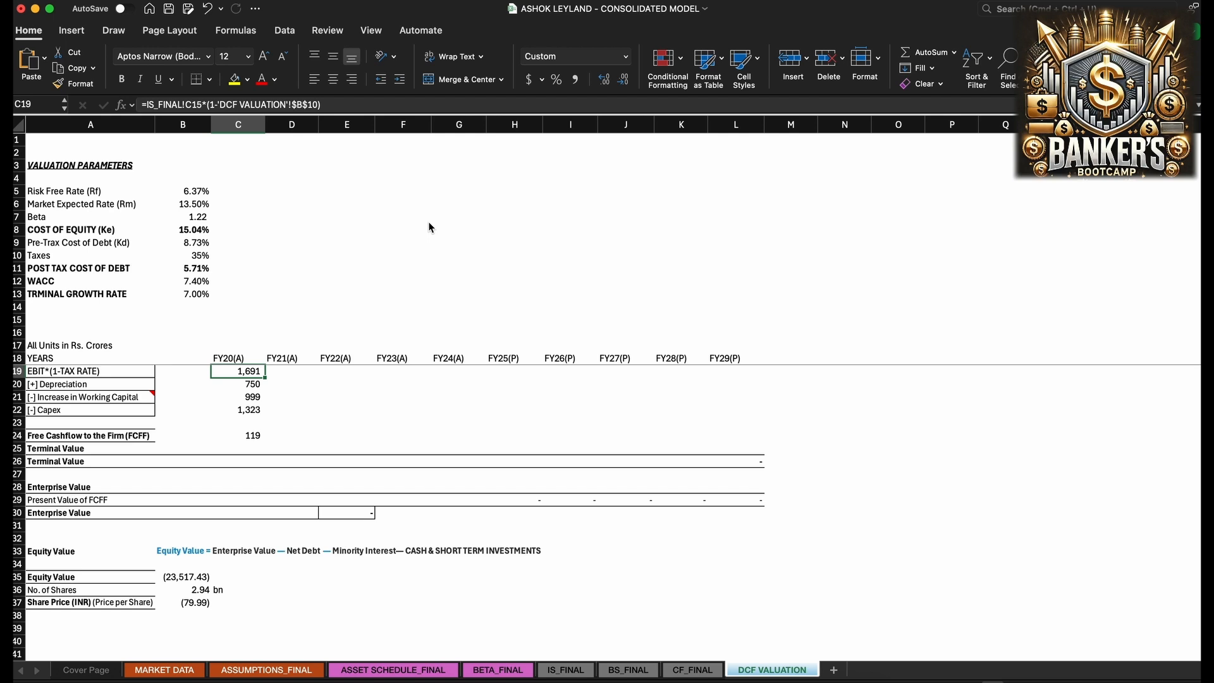
key(Down)
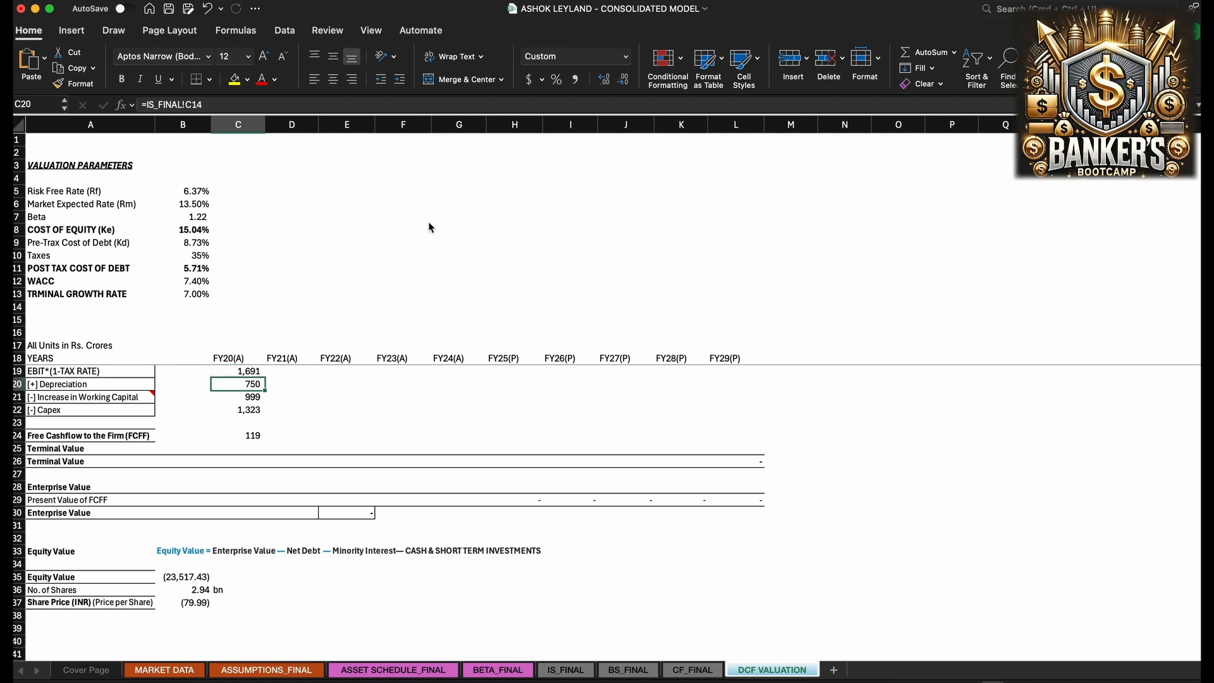
key(Down)
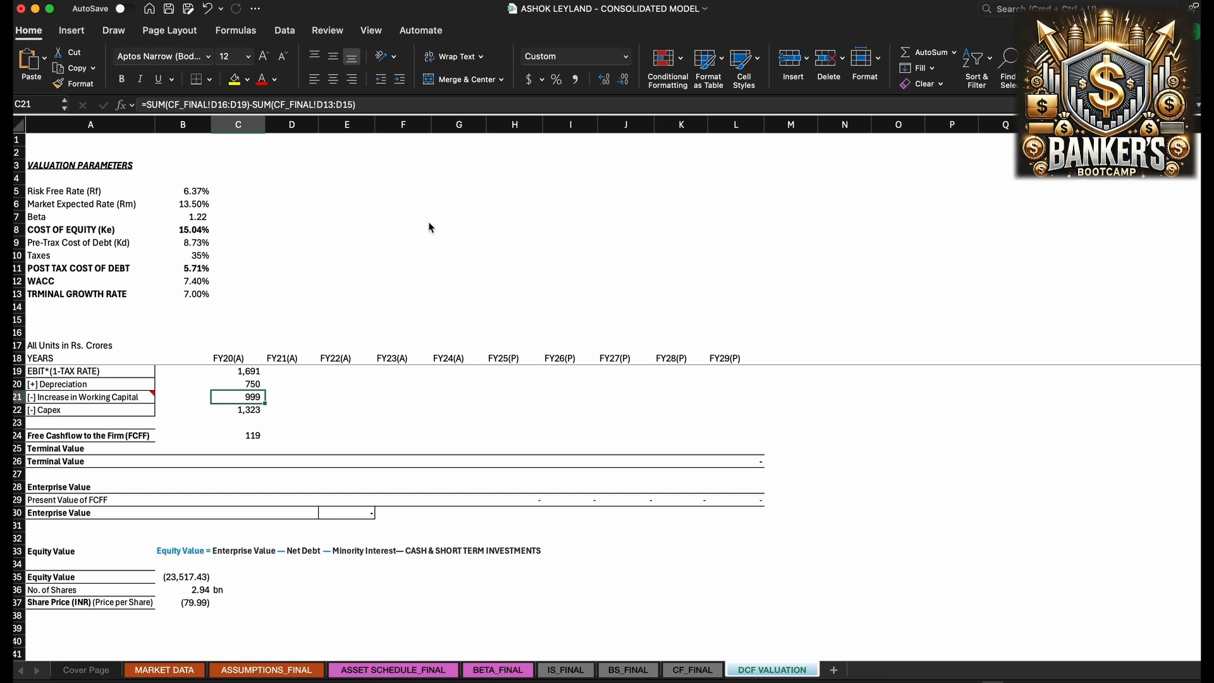
key(Down)
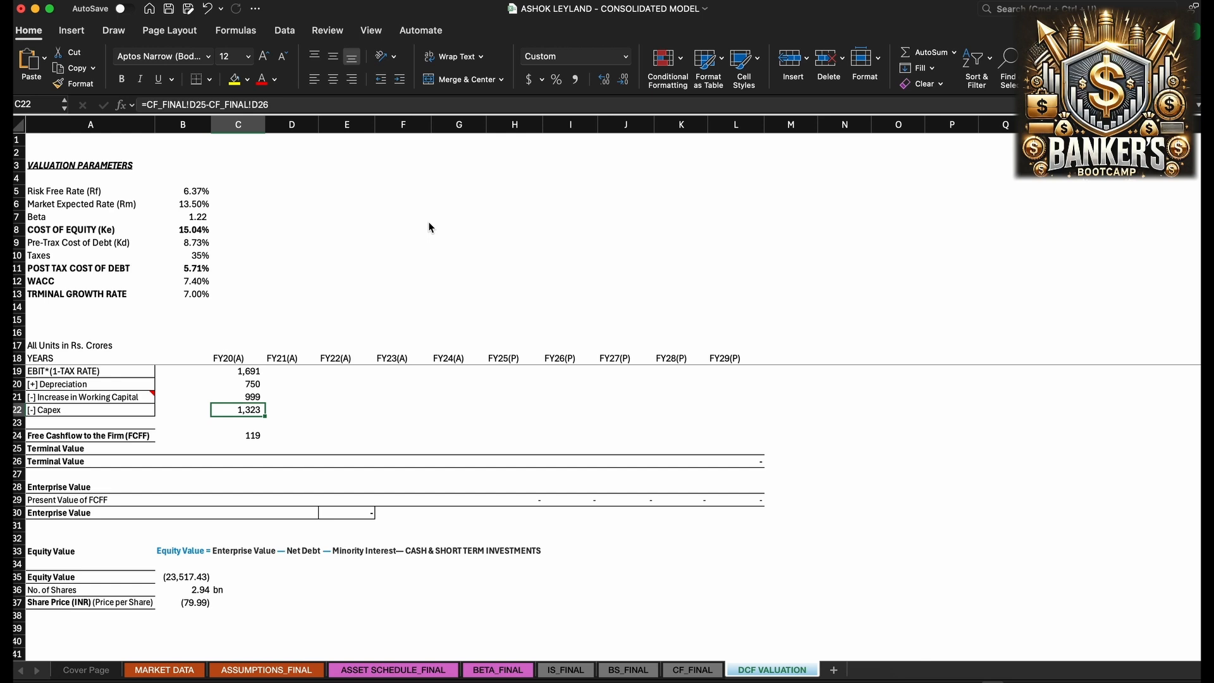
key(Down)
key(Down)
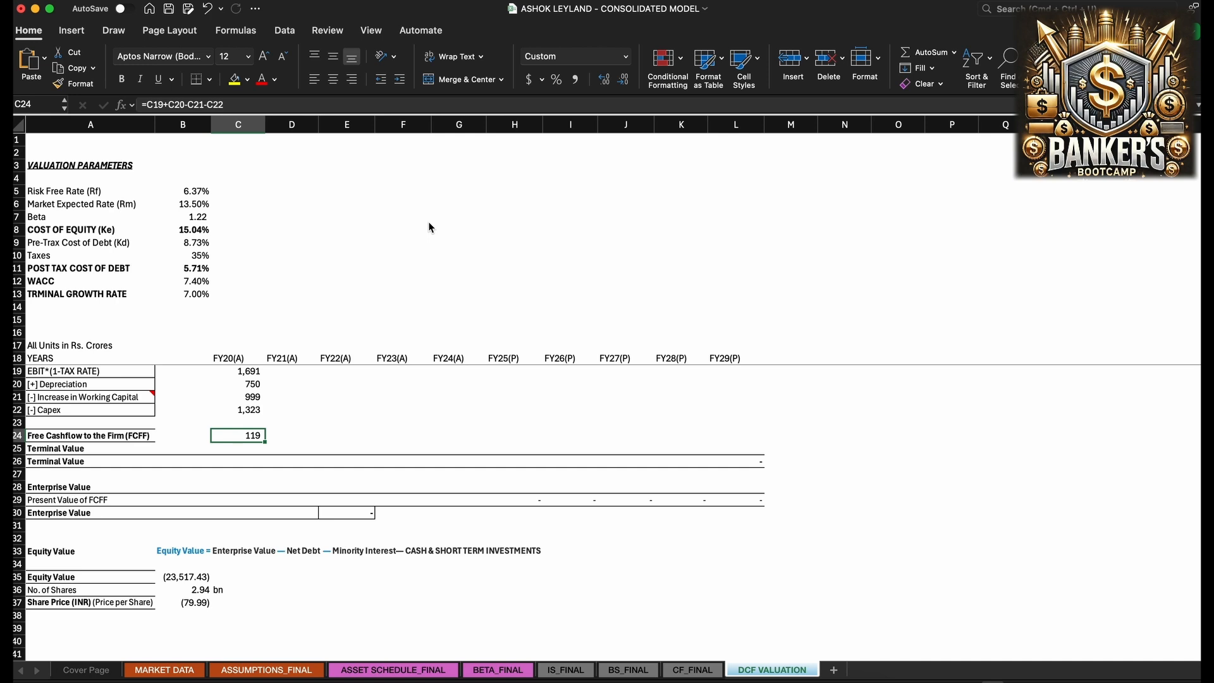
Step: Fill the FY20 after-tax EBIT, depreciation, working capital and capex formulas in C19:C22 across to FY29 in column L
key(Up)
key(Up)
key(Up)
key(Up)
key(Up)
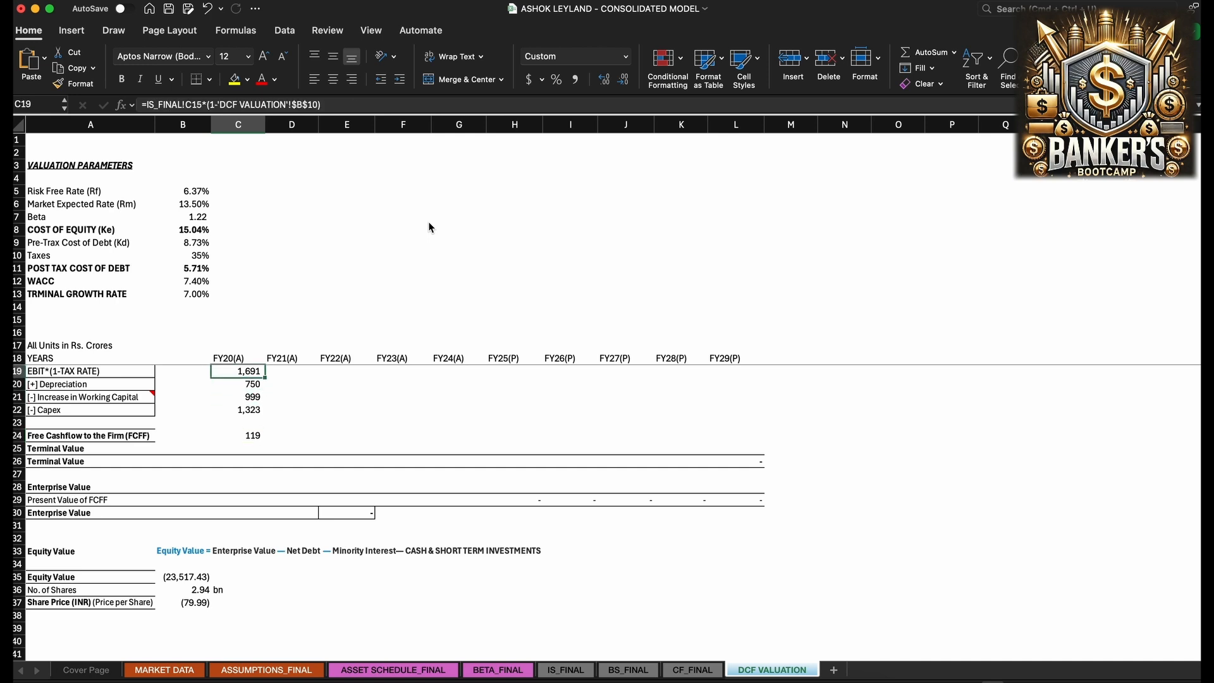
key(shift+Down)
key(shift+Down)
key(shift+Down)
key(shift+Right)
key(shift+Right)
key(shift+Right)
key(shift+Right)
key(shift+Right)
key(shift+Right)
key(shift+Right)
key(shift+Right)
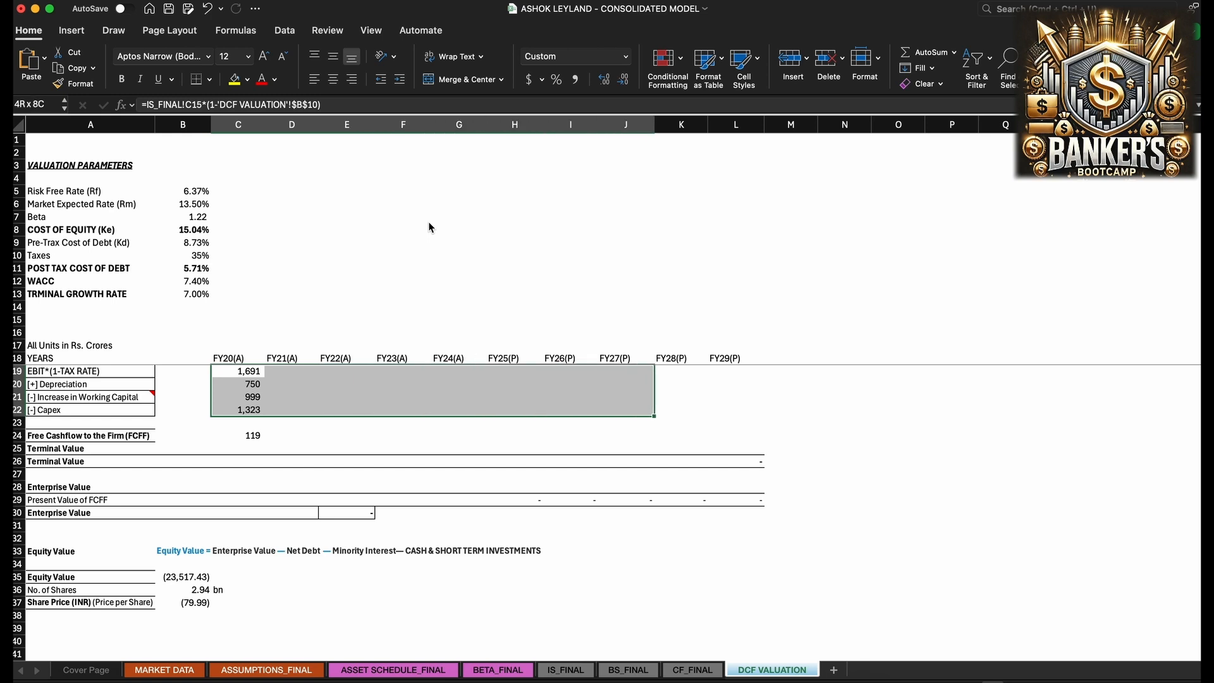
key(shift+Right)
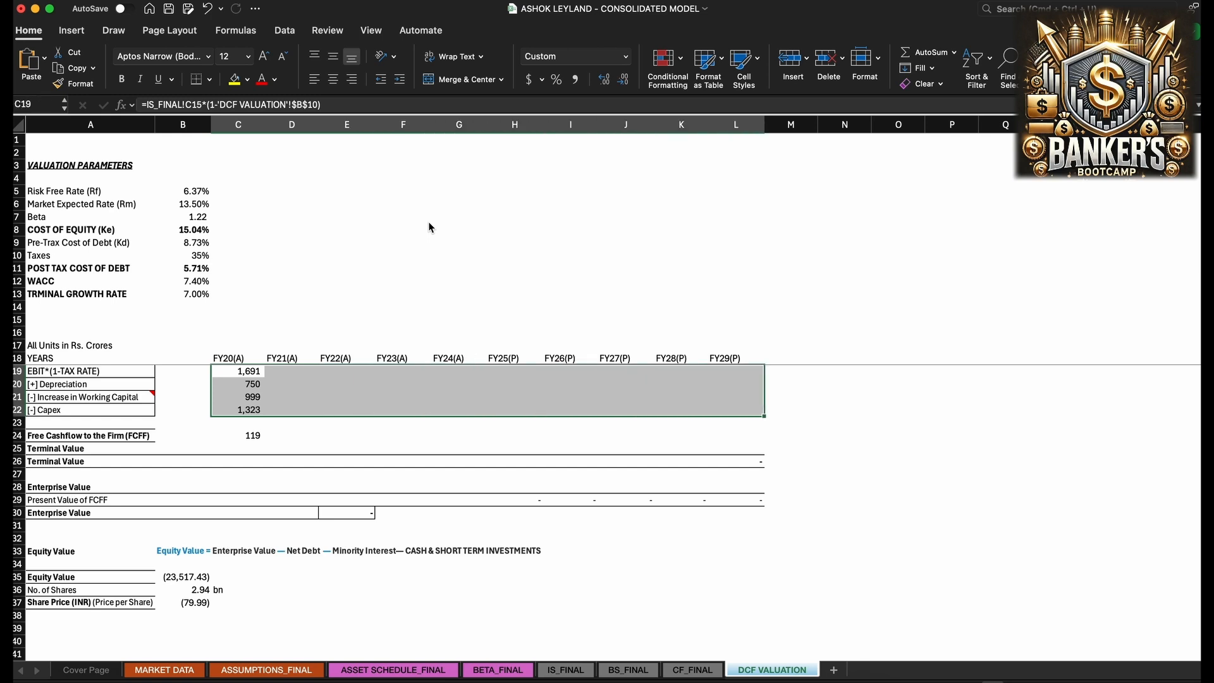
key(ctrl+r)
Step: Fill the FY20 Free Cashflow to the Firm formula in C24 across to FY29 in L24
key(Down)
key(Down)
key(Down)
key(Down)
key(Down)
key(shift+Right)
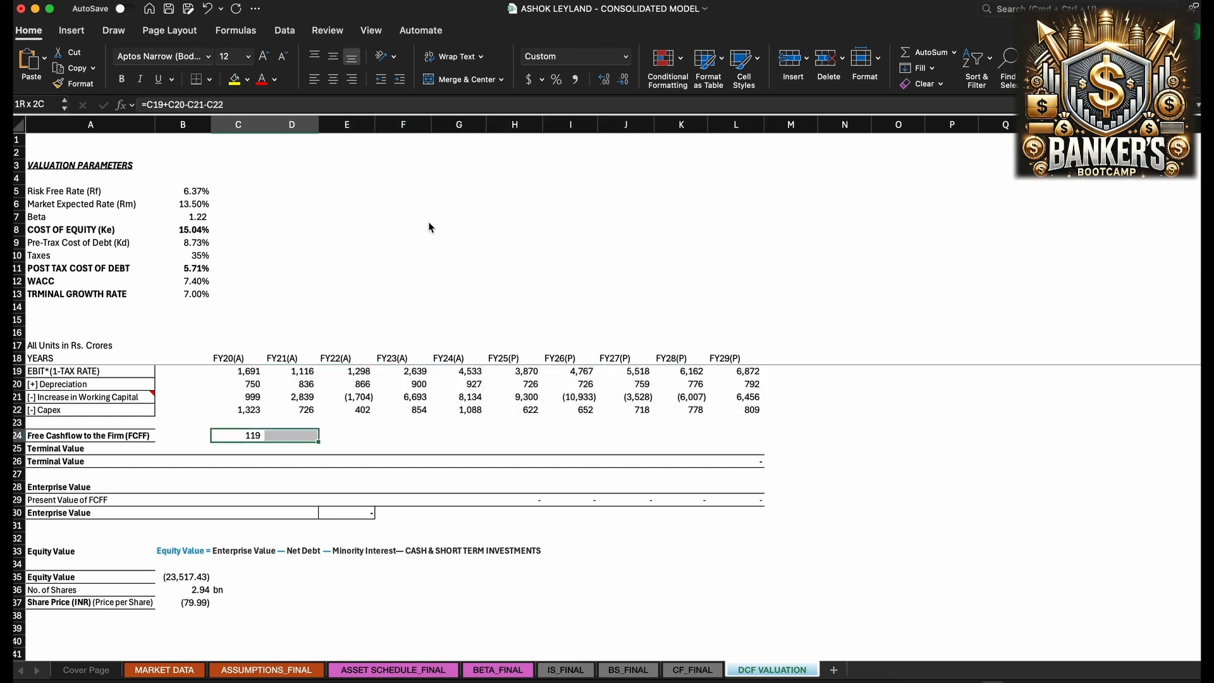
key(shift+Right)
key(shift+Right)
key(shift+Right)
key(shift+Right)
key(shift+Right)
key(shift+Right)
key(shift+Right)
key(shift+Right)
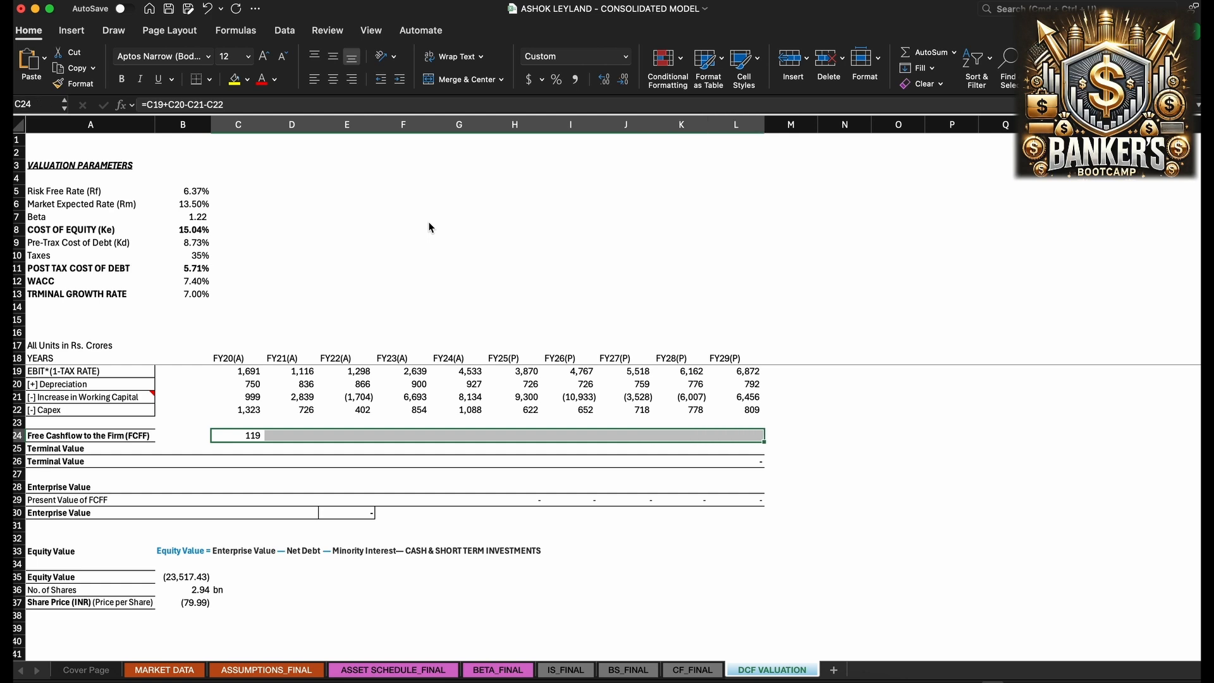
key(ctrl+r)
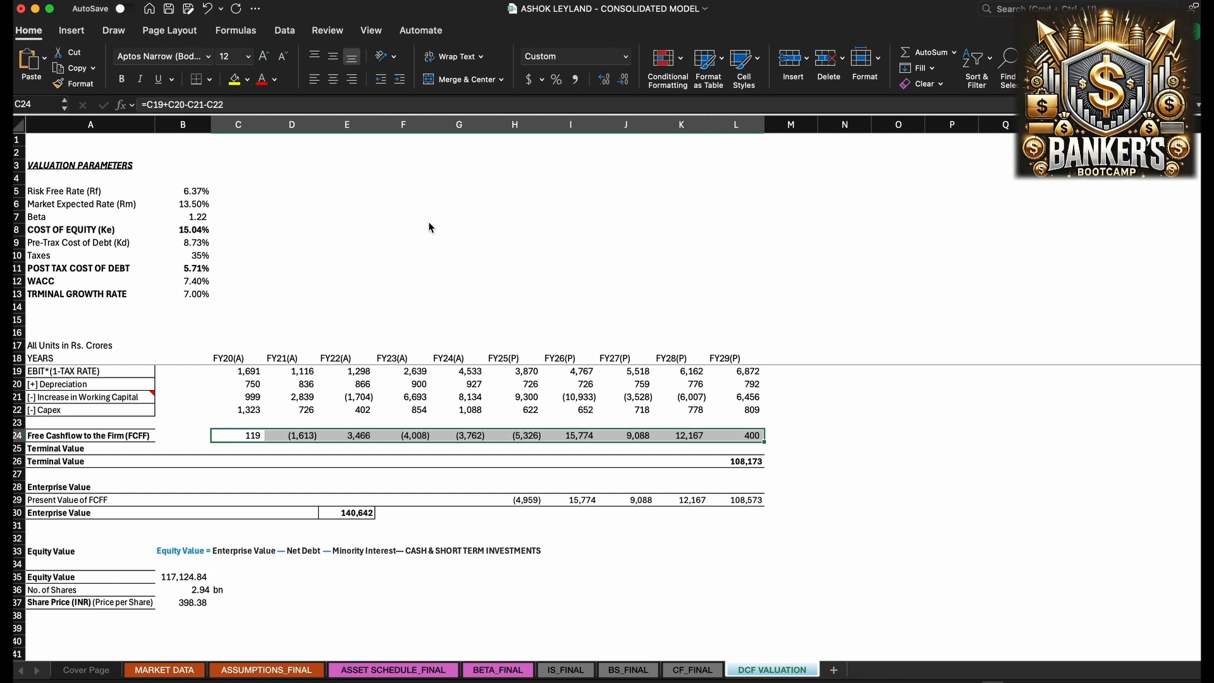
Step: Calculate the FY29 Terminal Value in L25 with the perpetual growth formula =L24*(1+B13)/(B12-B13)
key(Down)
key(Up)
key(ctrl+Right)
key(Down)
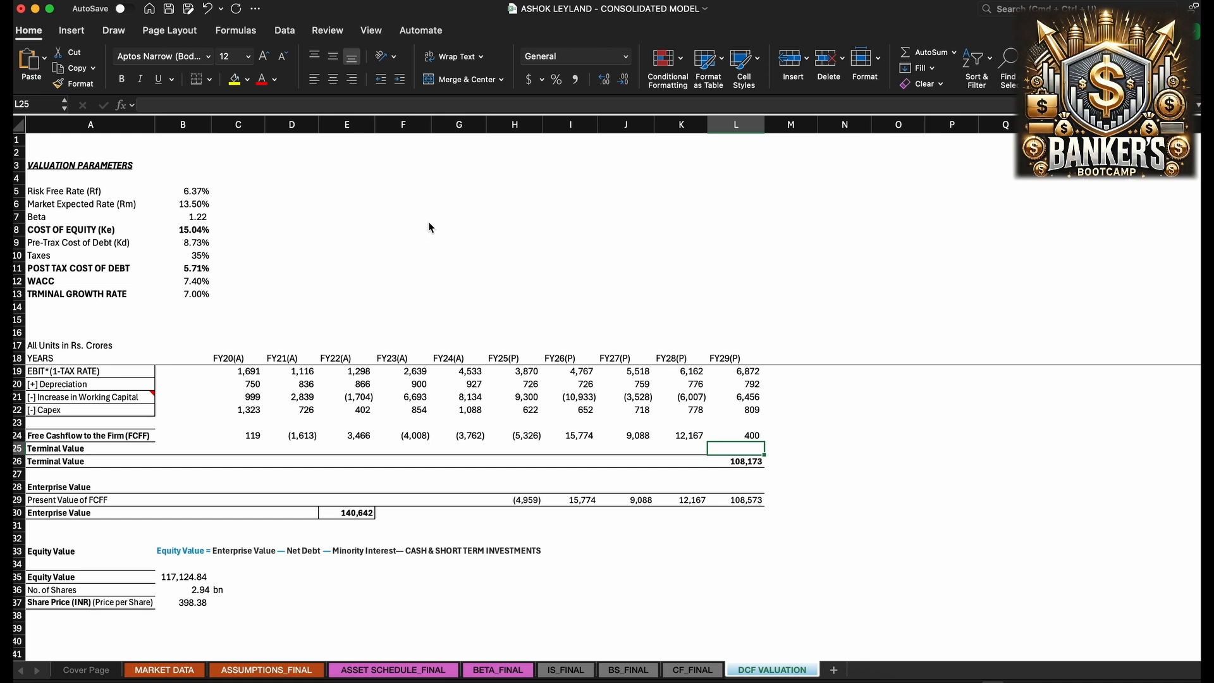
text(=)
key(Up)
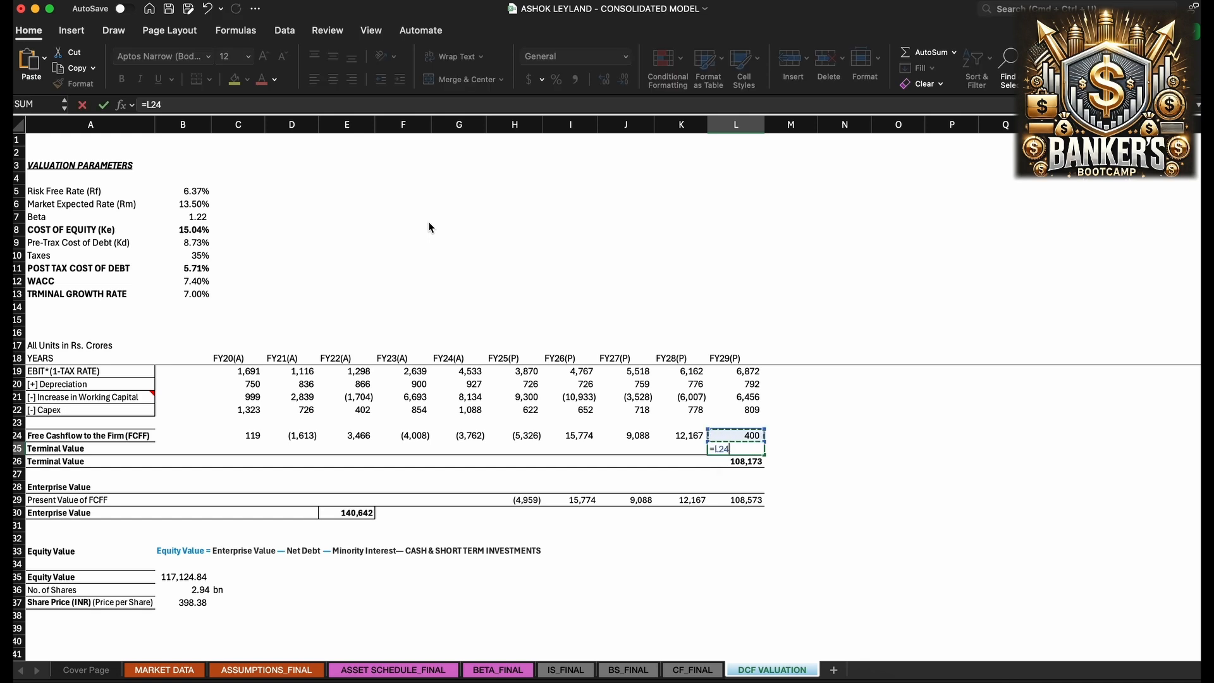
text(*(1+)
click(196, 295)
text()/()
click(189, 282)
text(-)
click(191, 297)
text())
key(Return)
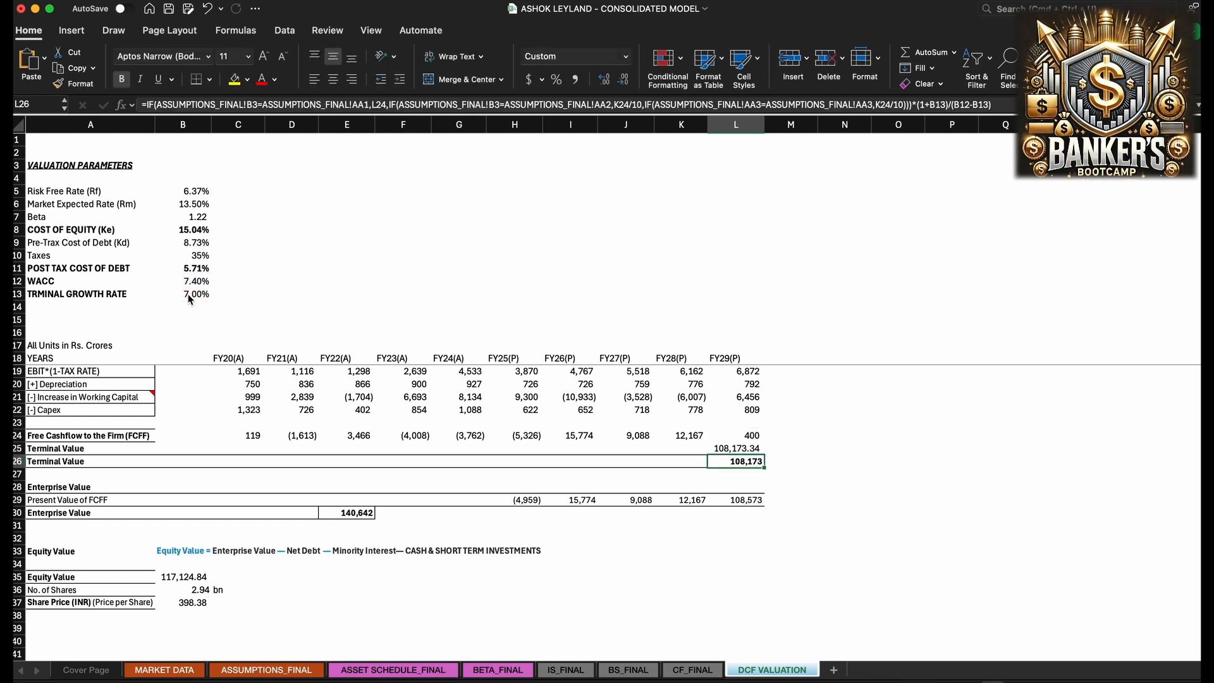
Step: Examine the FY25 Present Value of FCFF formula in H29 and trace it to the free cash flow in H24
key(Up)
key(Down)
key(Down)
key(Down)
key(Down)
key(Left)
key(Left)
key(Left)
key(Left)
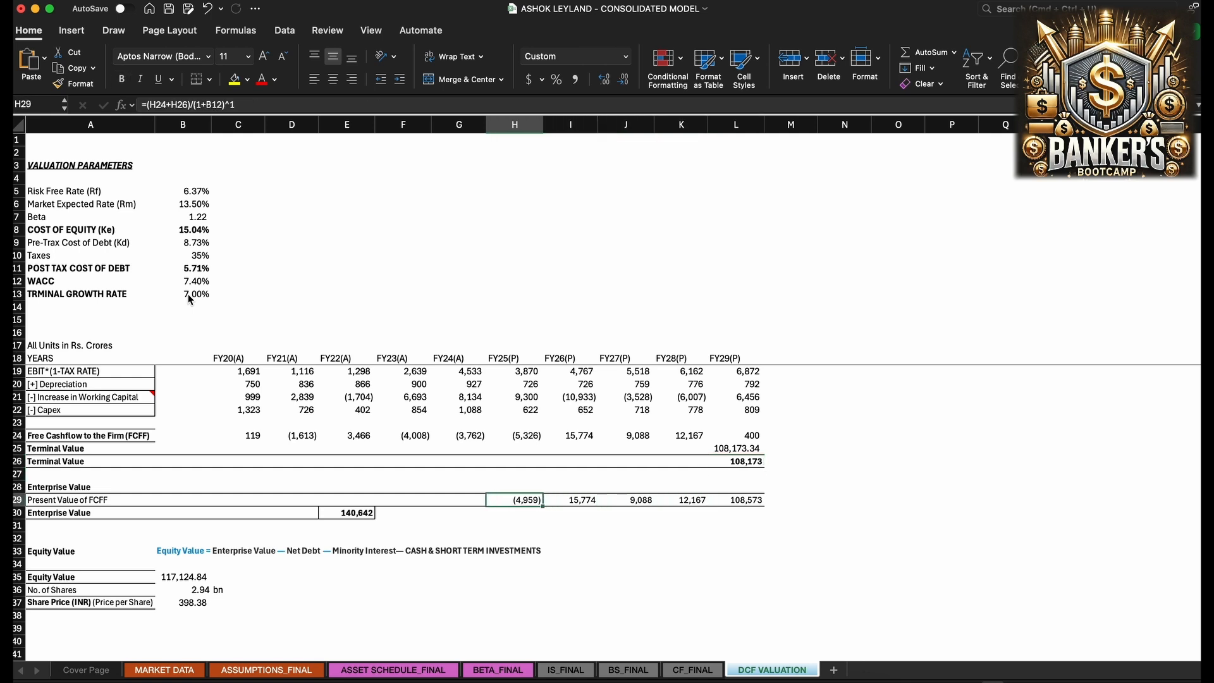
key(Up)
key(Up)
key(Up)
key(Up)
key(Up)
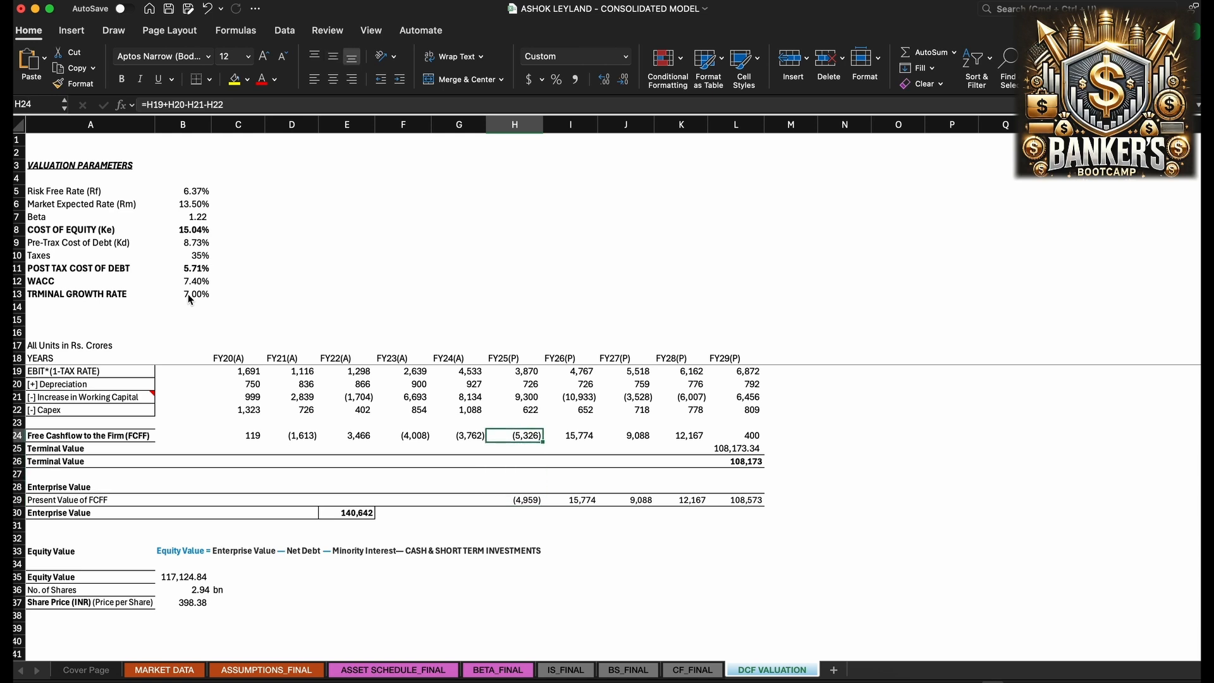
Step: Examine the Present Value of FCFF formulas in row 29, from FY25 in H29 to FY29 in L29
key(Down)
key(Down)
key(Down)
key(Down)
key(Down)
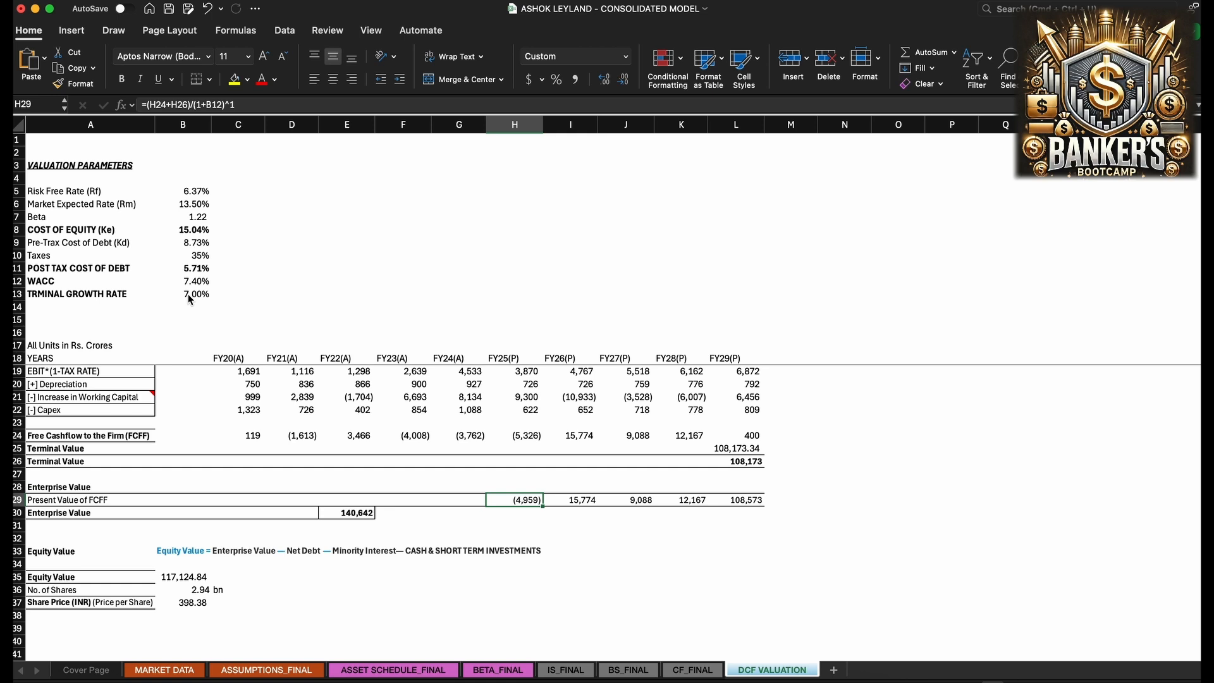
key(Right)
key(Right)
key(Right)
key(Right)
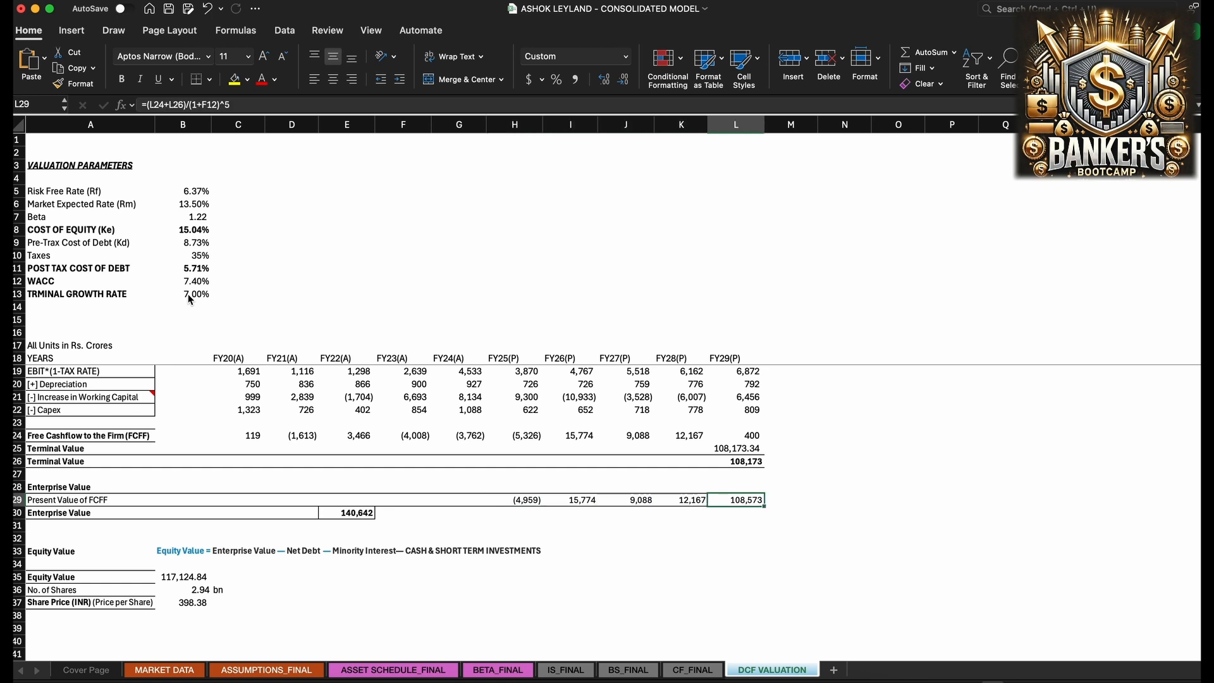
Step: Examine the scenario-based FY29 Terminal Value formula in L26, which feeds the FY29 present value
key(Up)
key(Up)
key(Up)
key(Up)
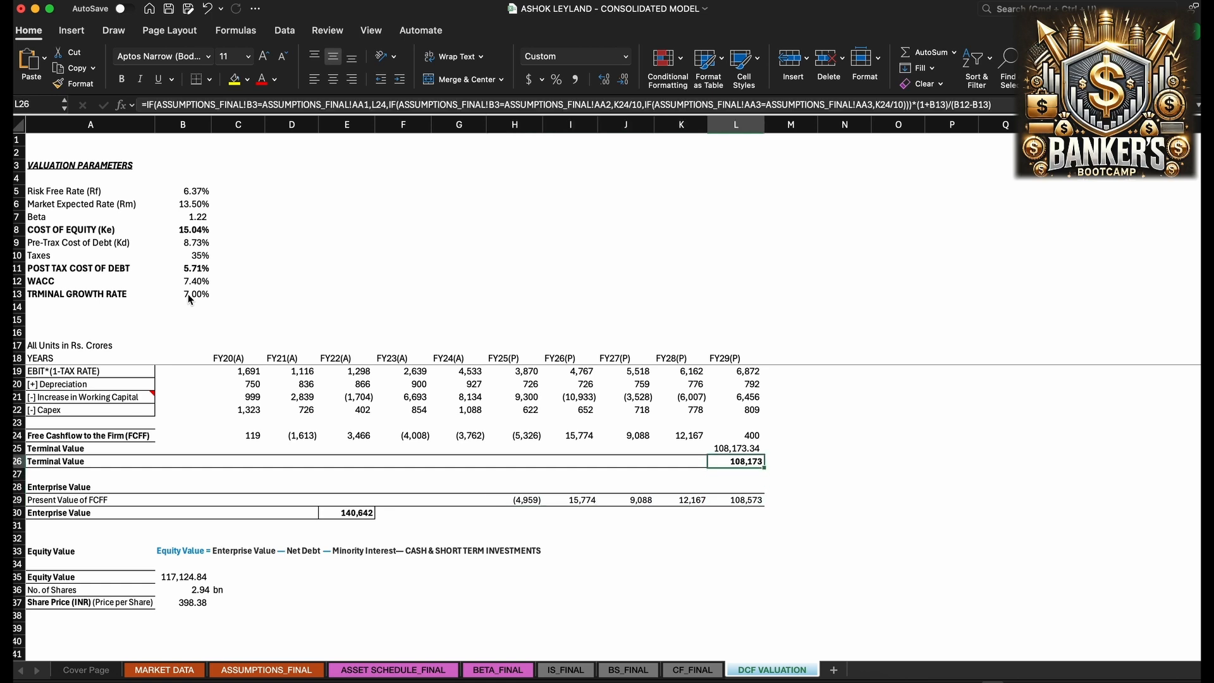
key(Down)
key(Down)
key(Down)
key(Down)
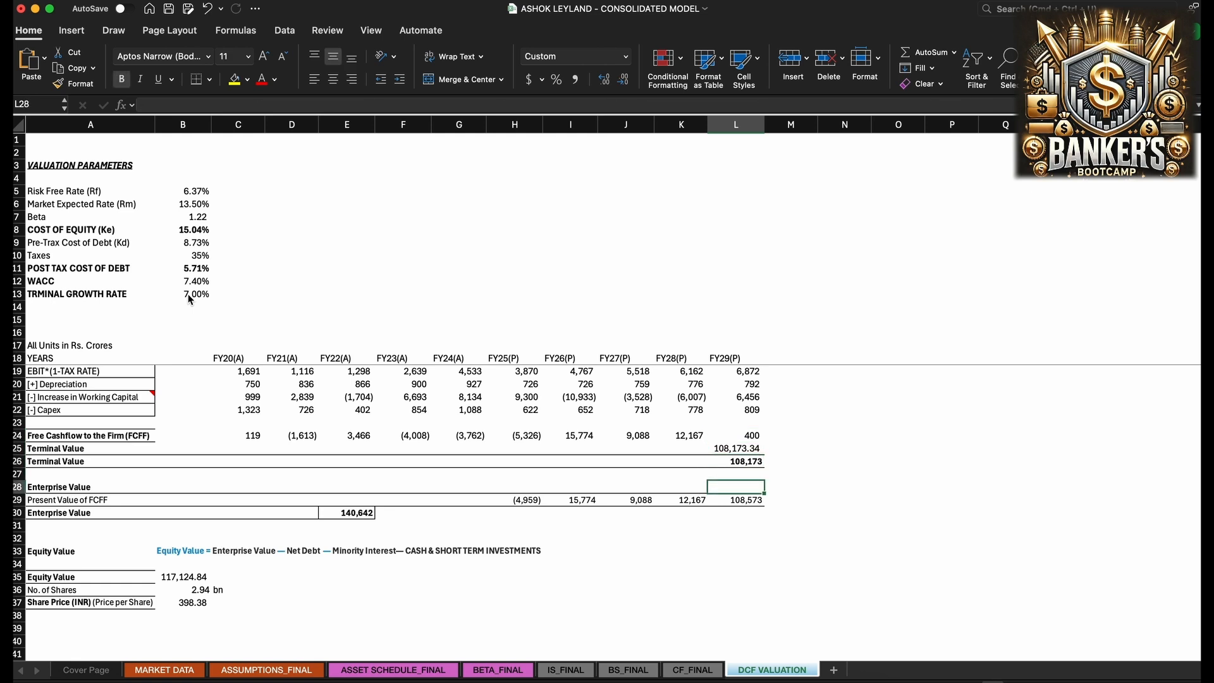
Step: Examine the Enterprise Value formula in E30 that sums the present values of FCFF
key(Down)
key(Left)
key(Left)
key(Left)
key(Left)
key(Left)
key(Left)
key(Left)
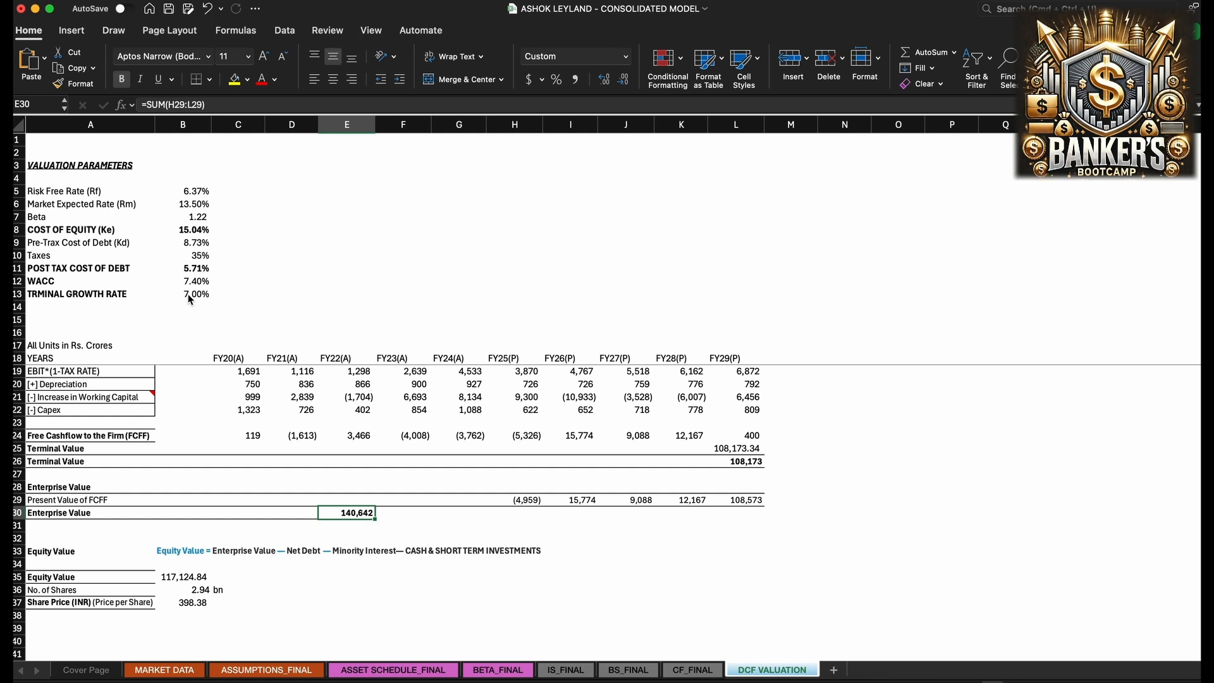
Step: Examine the equity value definition in B33 and the Equity Value, No. of Shares and Share Price cells in B35:B37
key(Down)
key(Down)
key(Down)
key(Down)
key(Left)
key(Left)
key(Left)
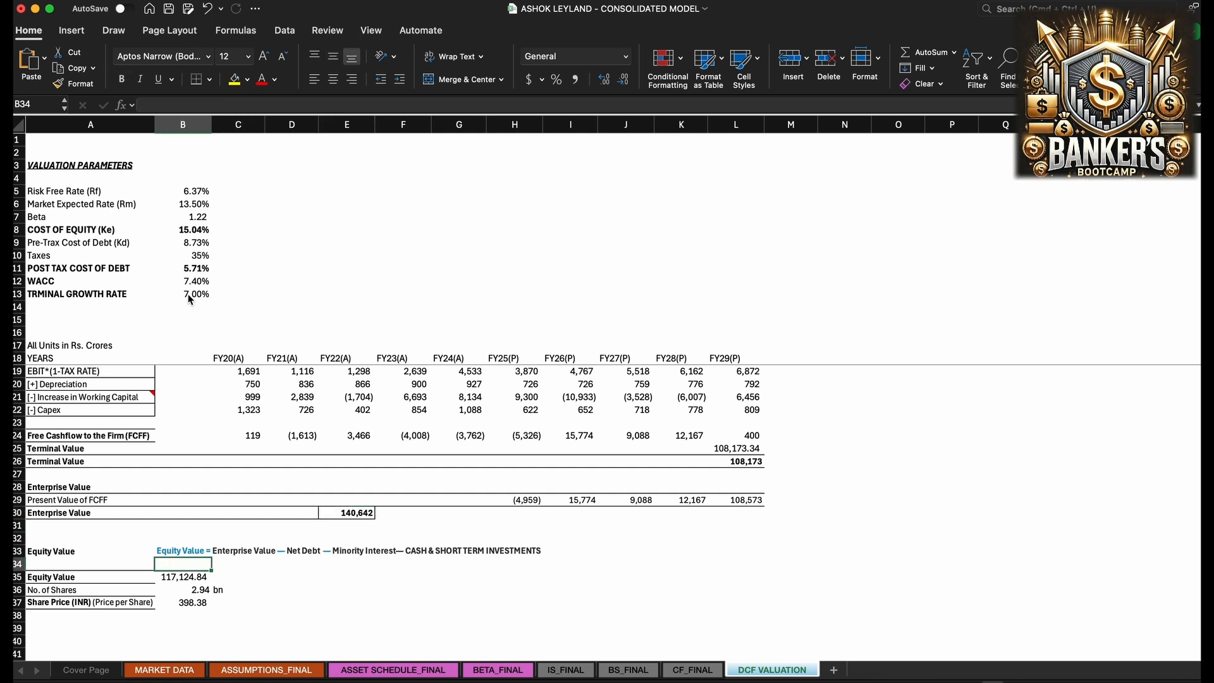
key(Up)
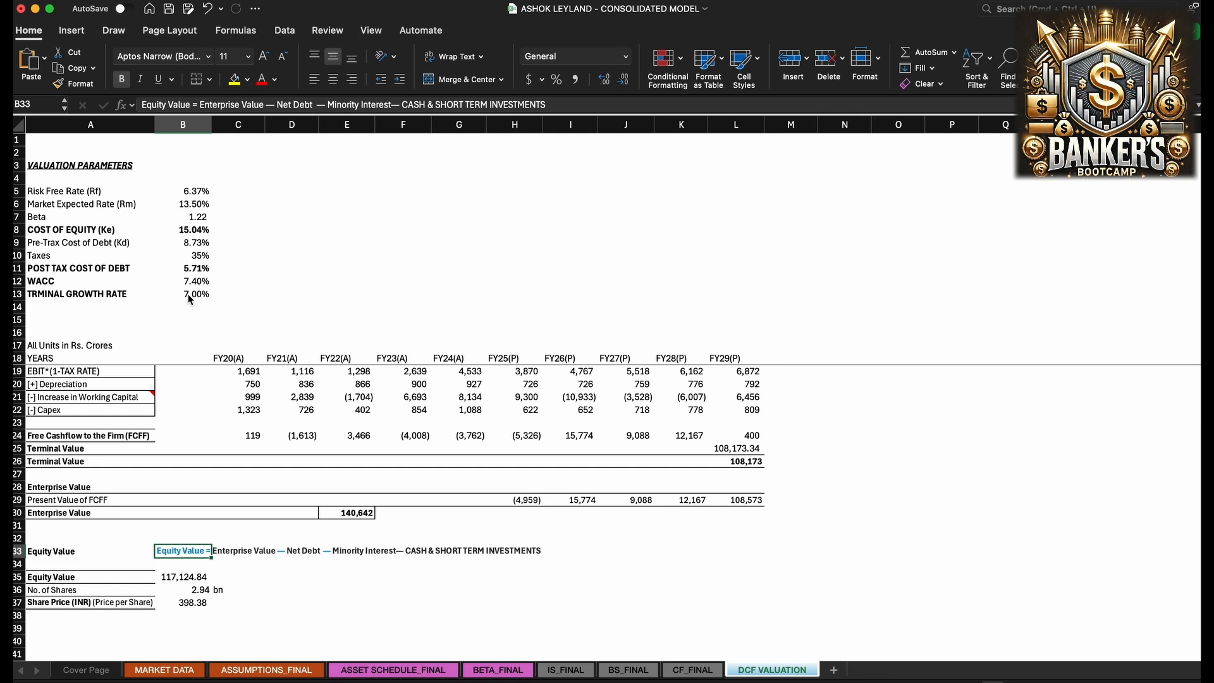
key(Down)
key(Down)
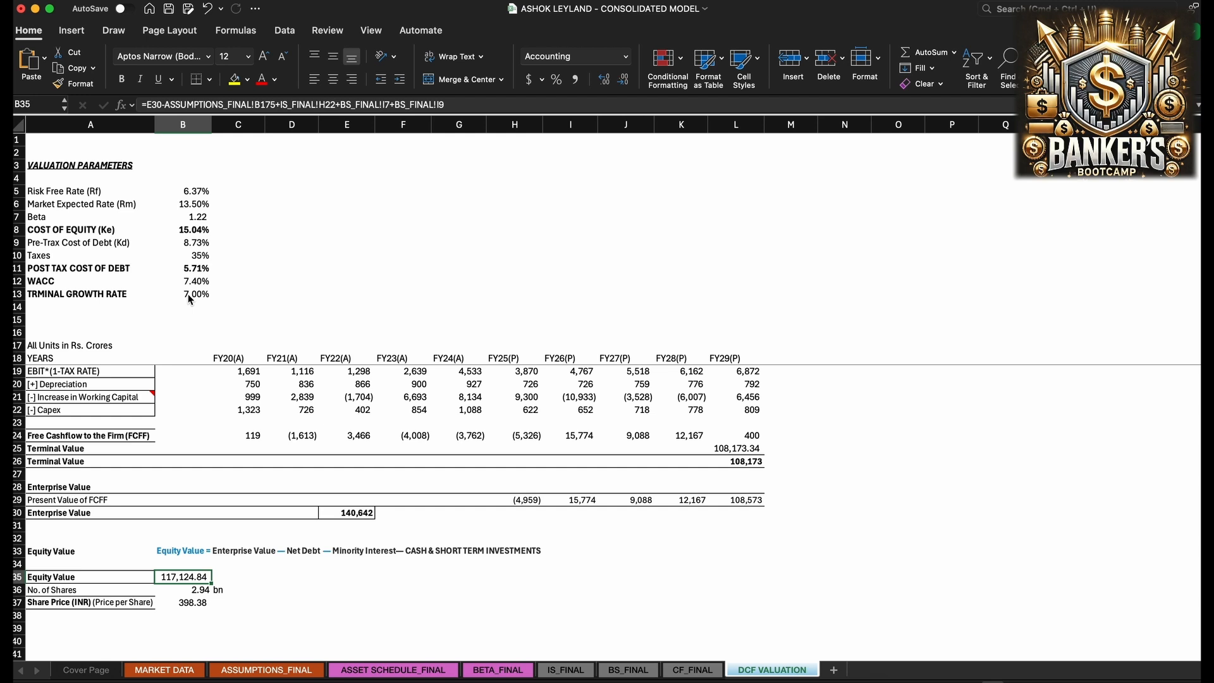
key(Down)
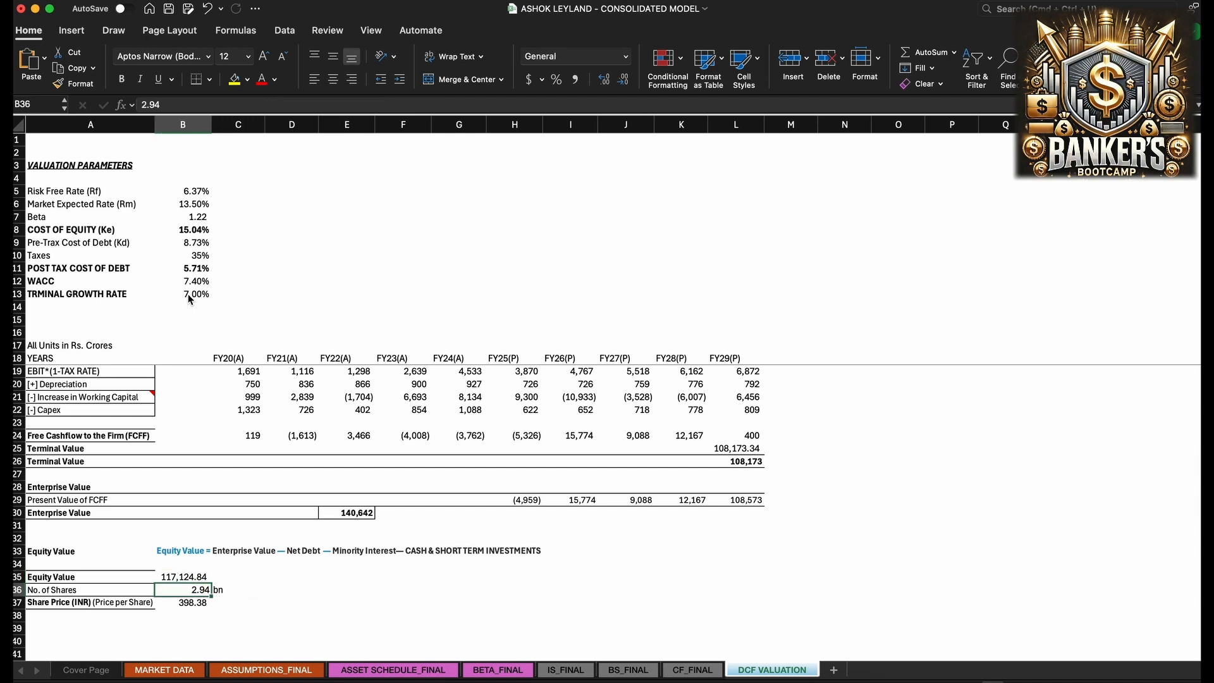
key(Down)
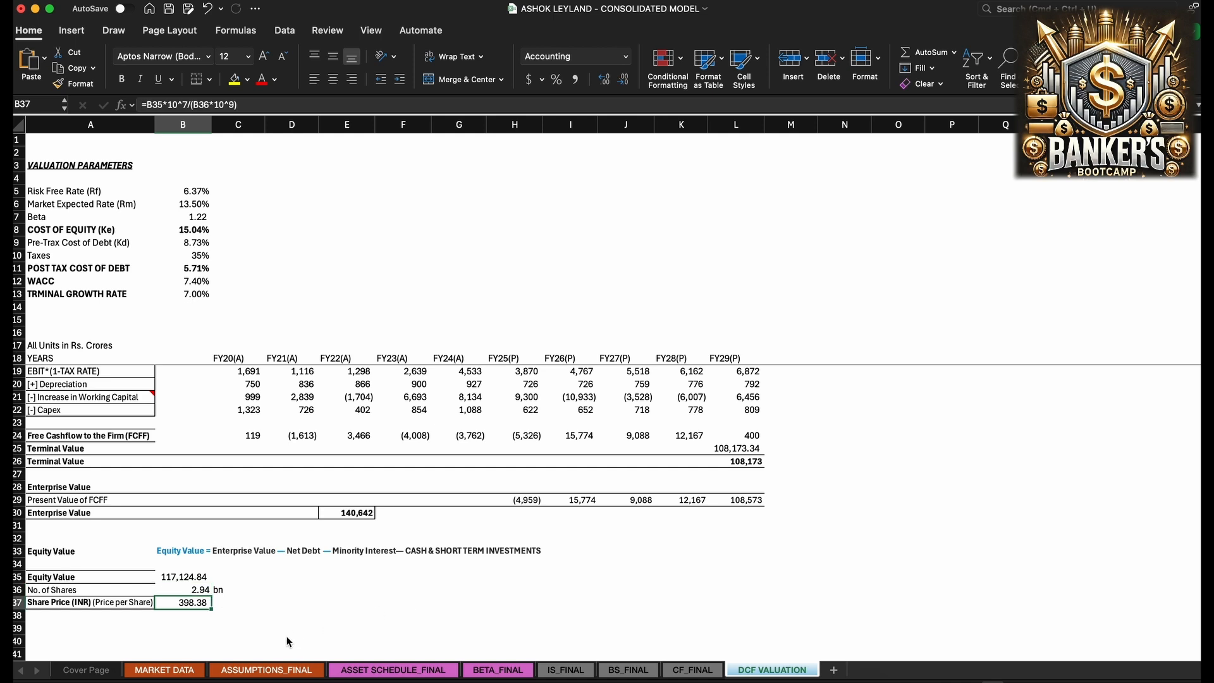
Step: Set the scenario selector in B3 of the ASSUMPTIONS_FINAL sheet to MODERATE and check the share price on the DCF VALUATION sheet
click(271, 669)
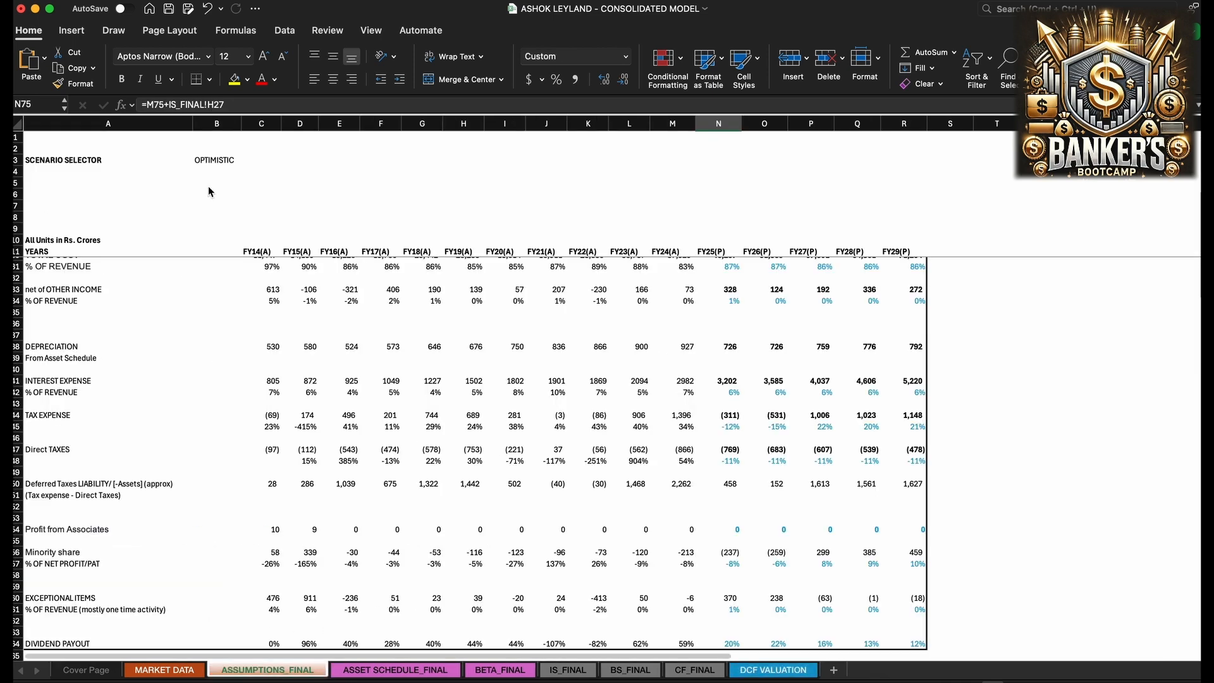
click(218, 165)
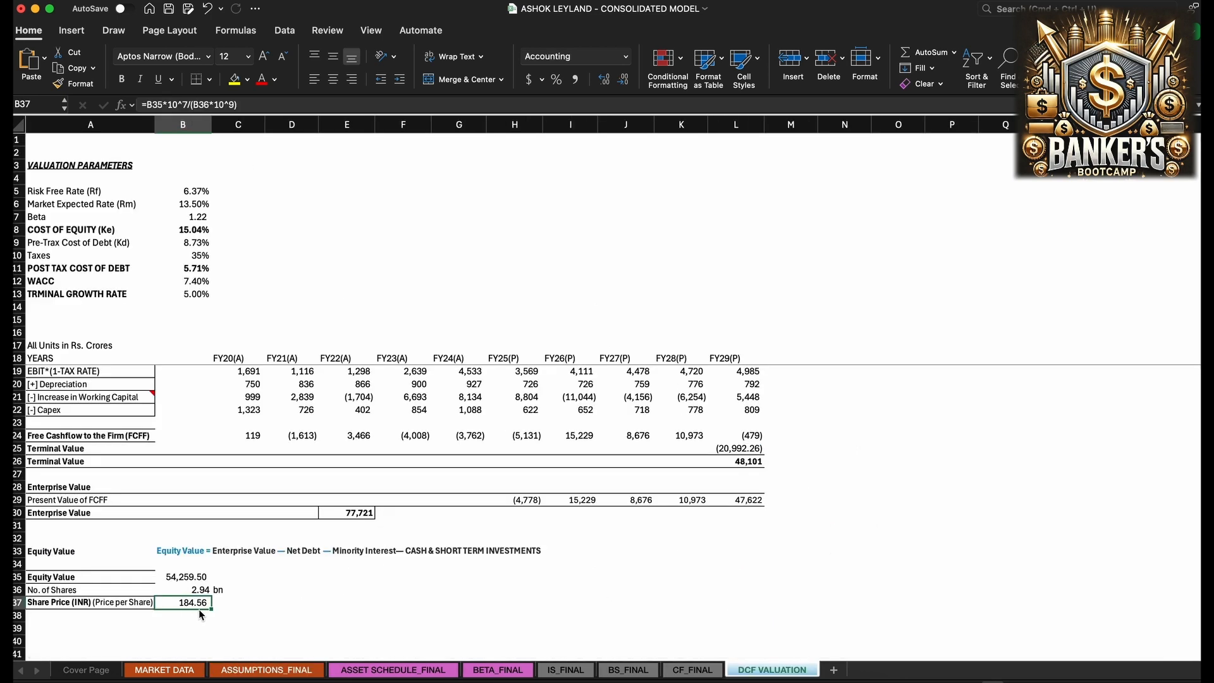
Step: Set the scenario selector in B3 of the ASSUMPTIONS_FINAL sheet to PESSIMISTIC and check the share price on the DCF VALUATION sheet
click(232, 671)
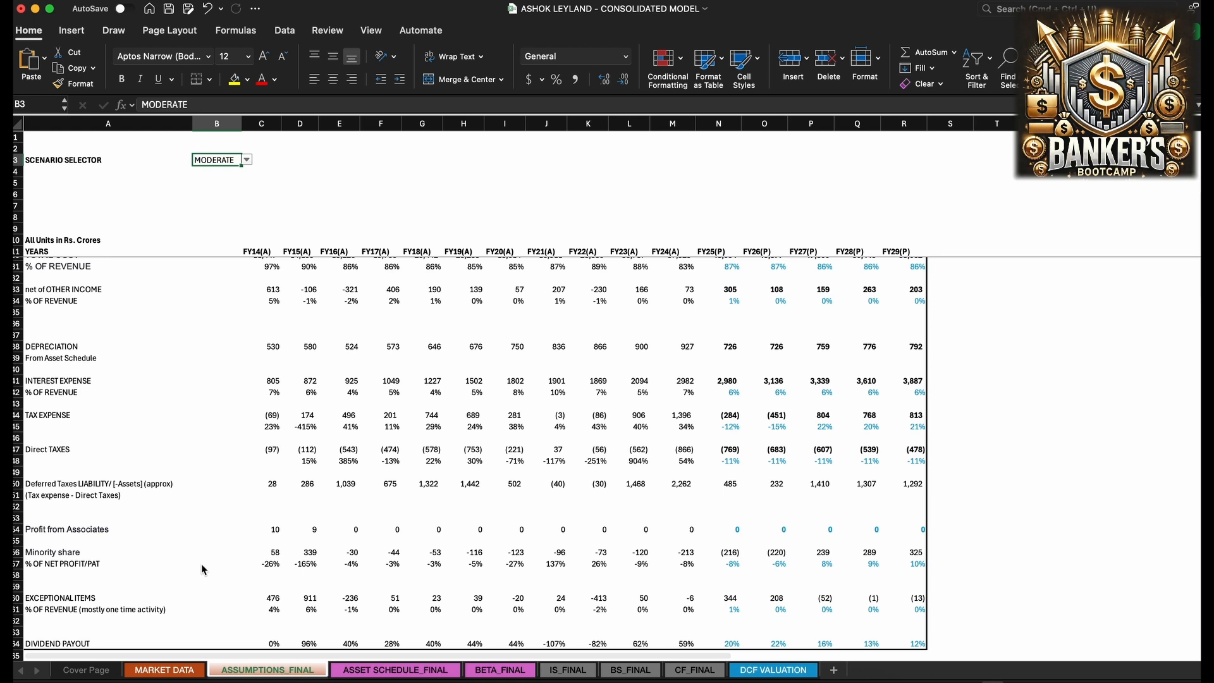
click(247, 162)
click(229, 197)
click(773, 670)
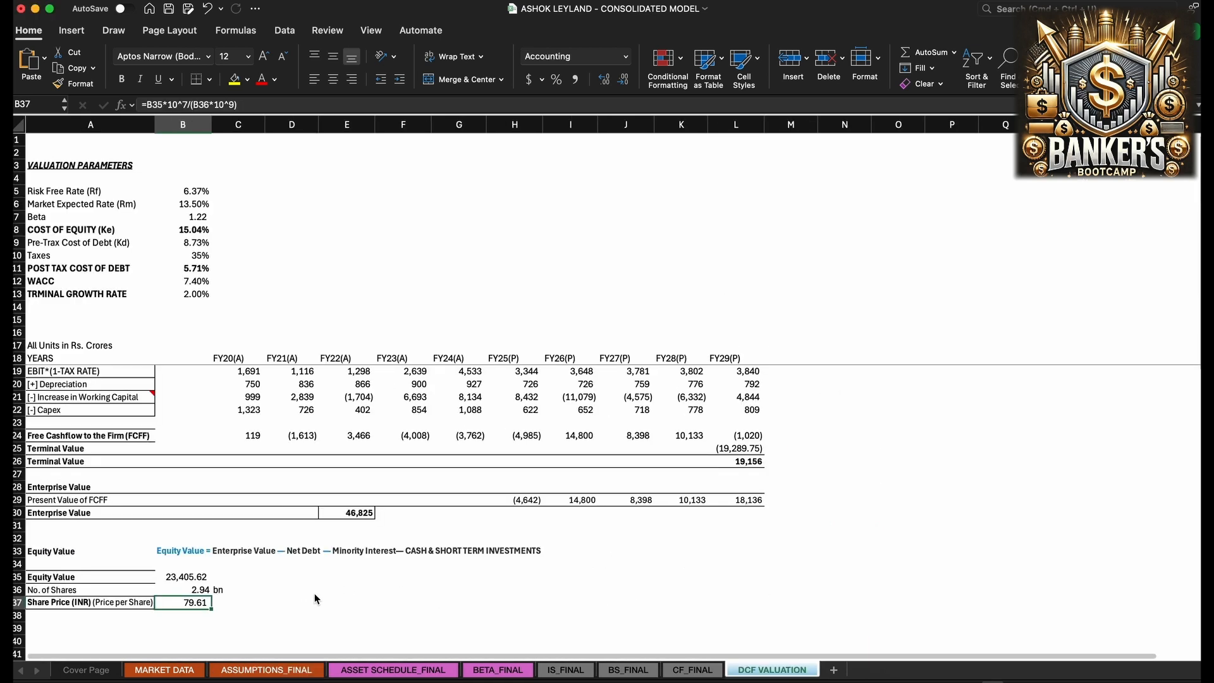
Step: Return to the ASSUMPTIONS_FINAL sheet and open the list of scenarios for the selector in B3
click(247, 669)
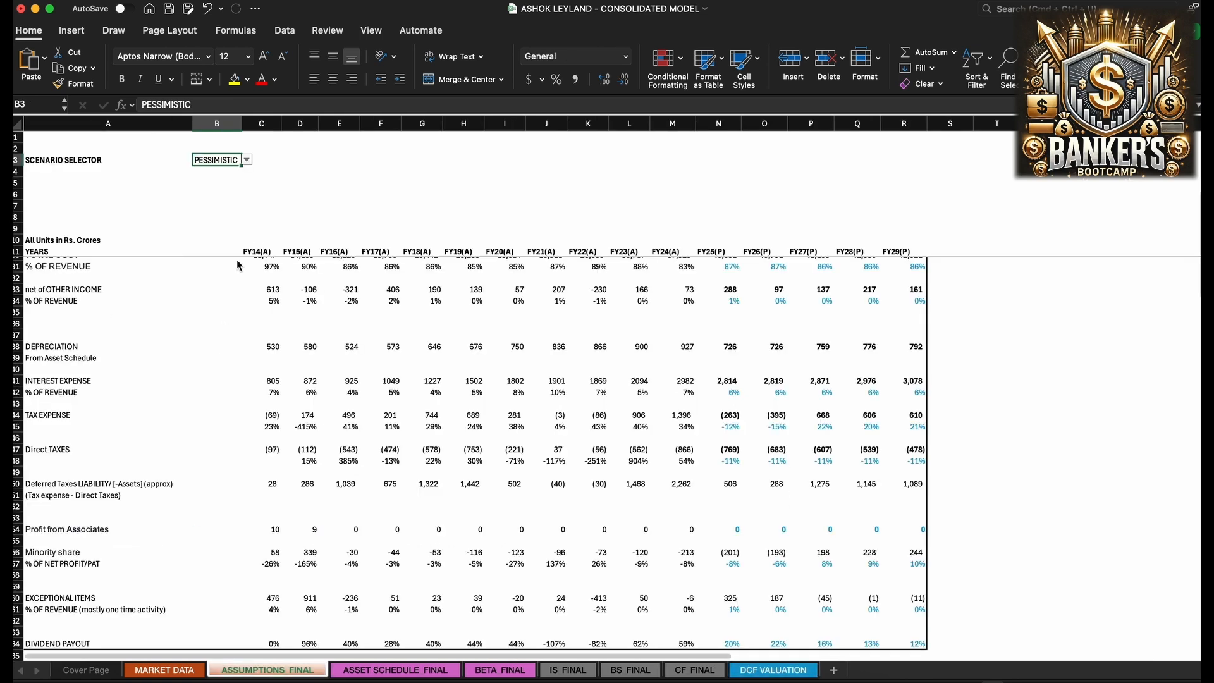
click(247, 158)
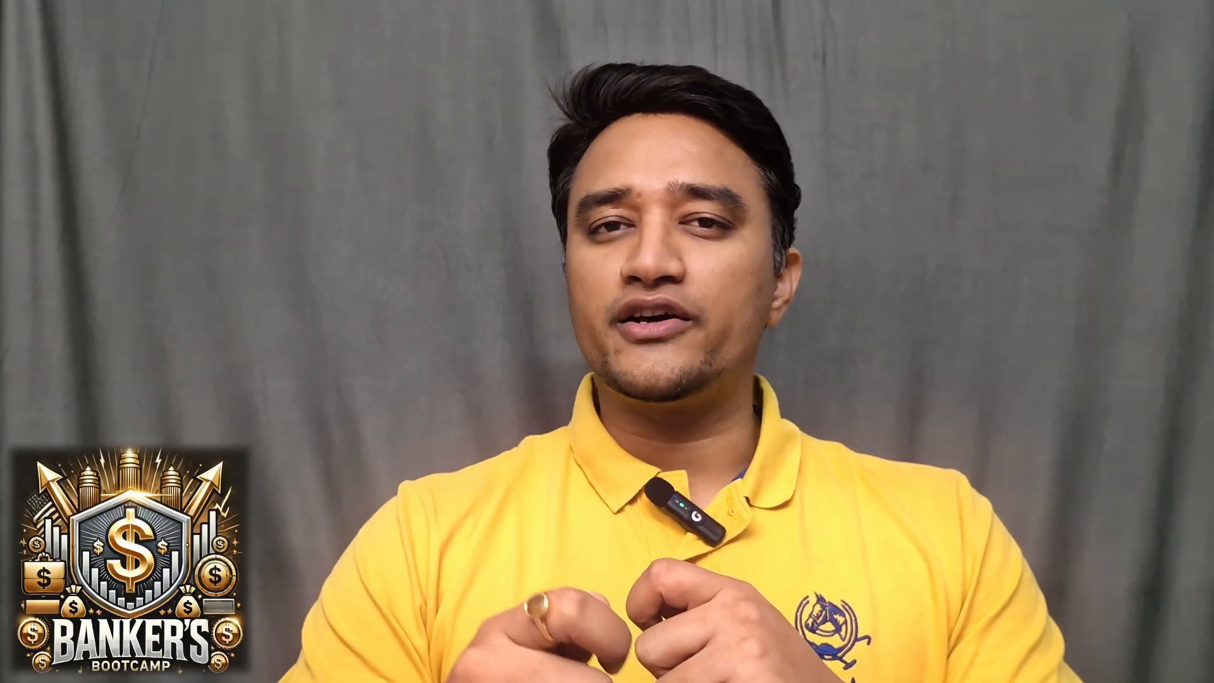